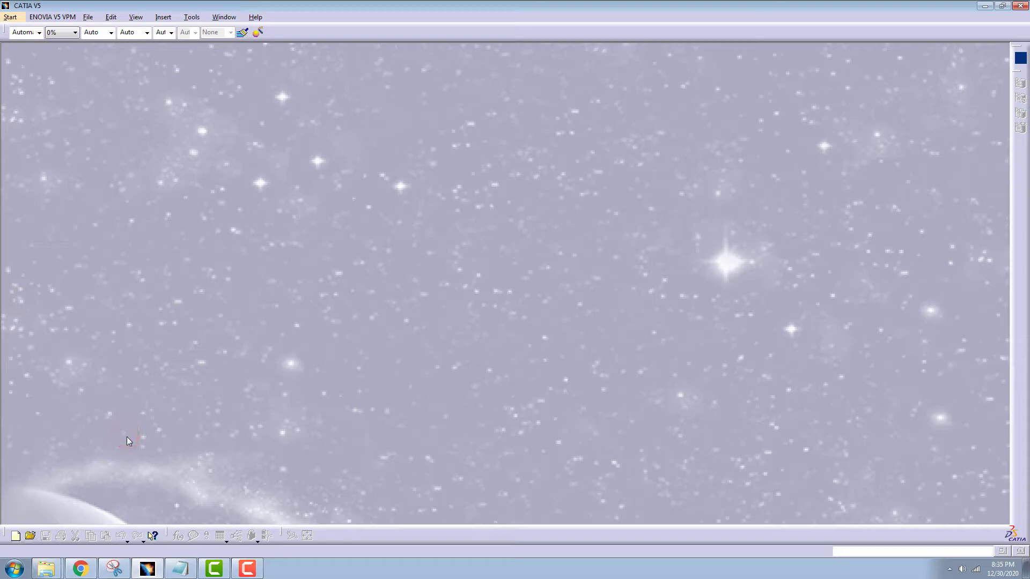
Start a new Part document and name the part V-BLOCK
{"action": "left_click", "coordinate": [88, 17]}
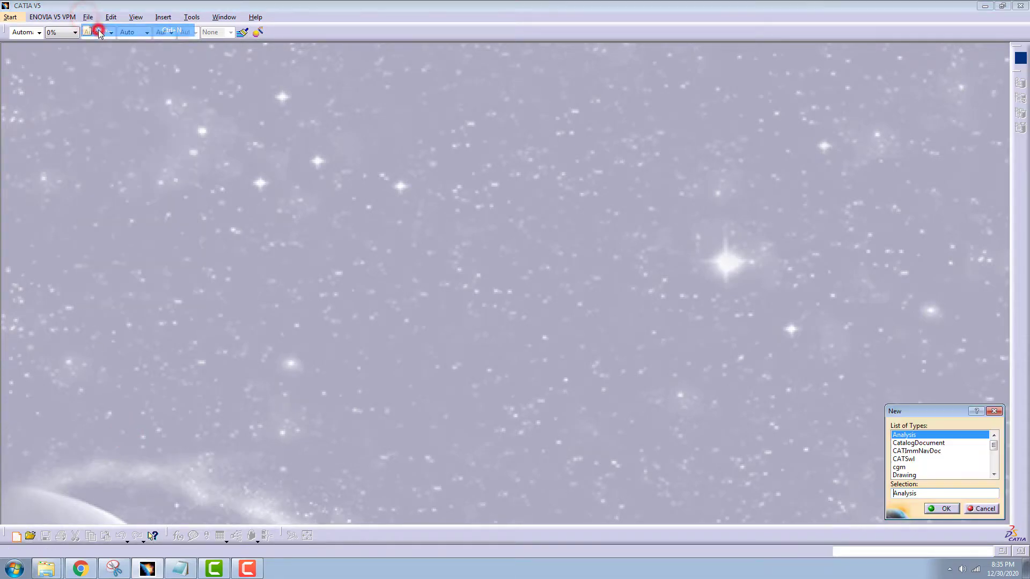
{"action": "type", "text": "Part"}
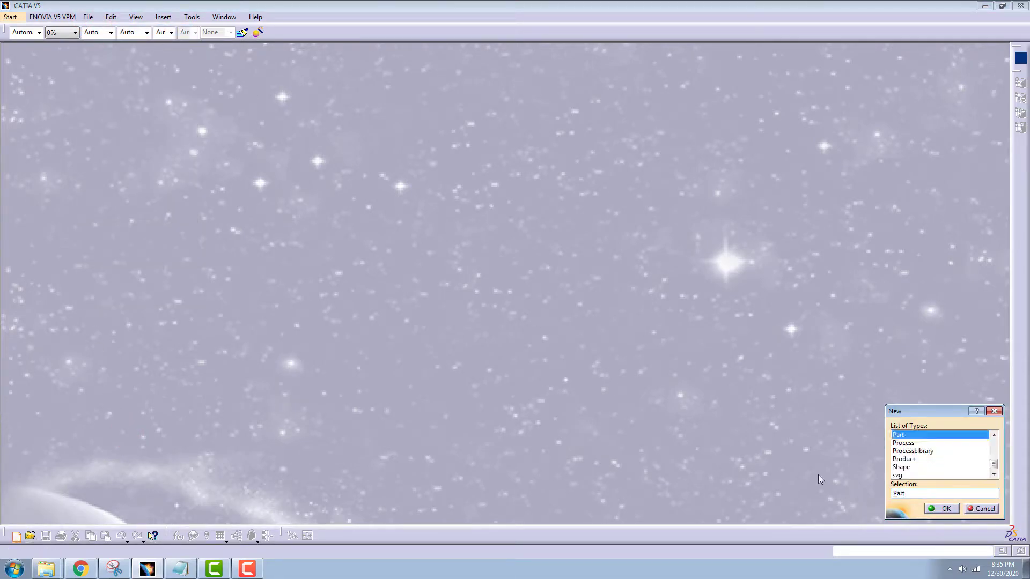
{"action": "left_click", "coordinate": [938, 509]}
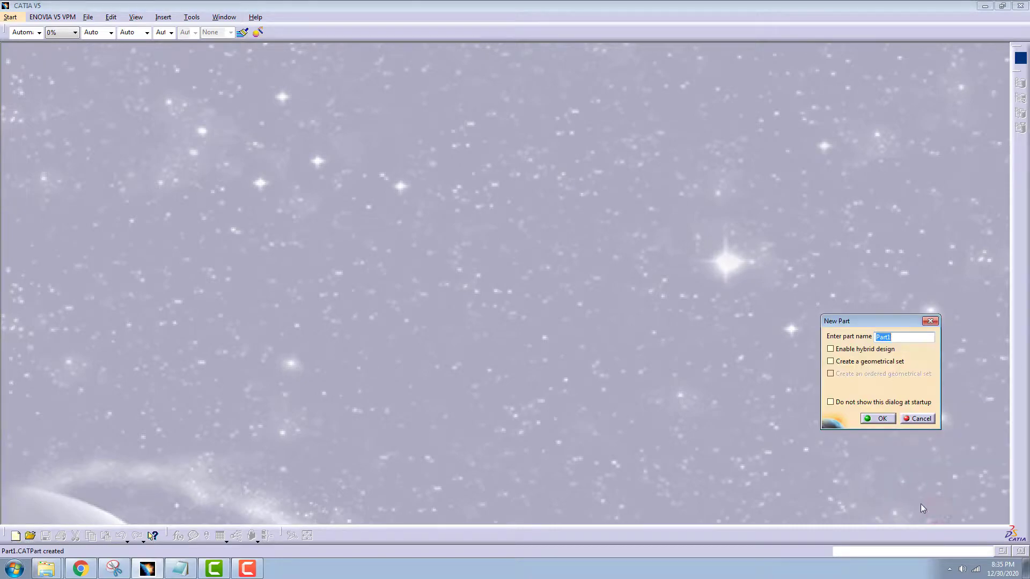
{"action": "type", "text": "V-"}
{"action": "type", "text": "BLOCK"}
{"action": "left_click", "coordinate": [877, 418]}
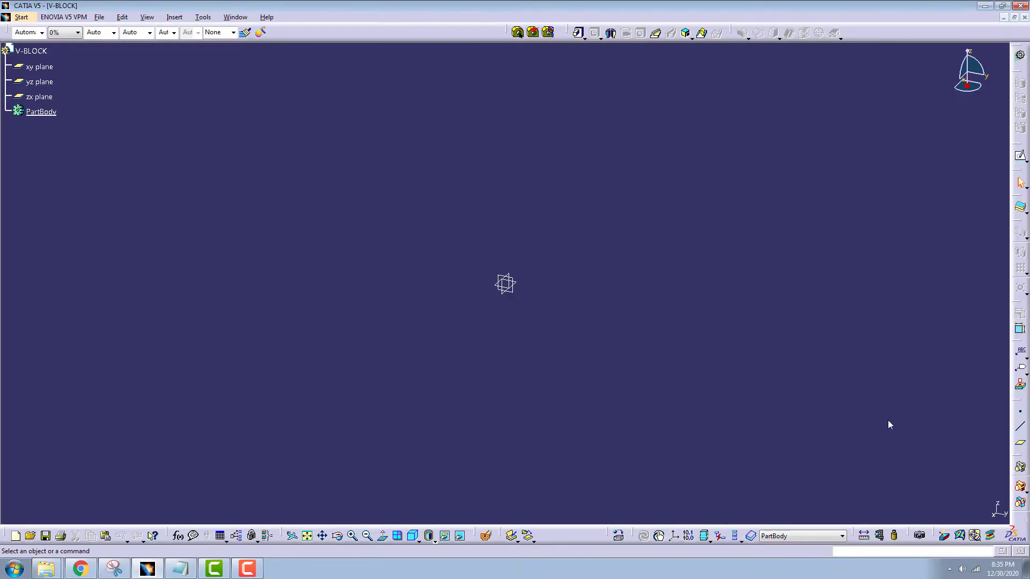
Start a sketch on the yz plane and draw a vertical axis through the origin
{"action": "left_click", "coordinate": [1020, 158]}
{"action": "left_click", "coordinate": [518, 295]}
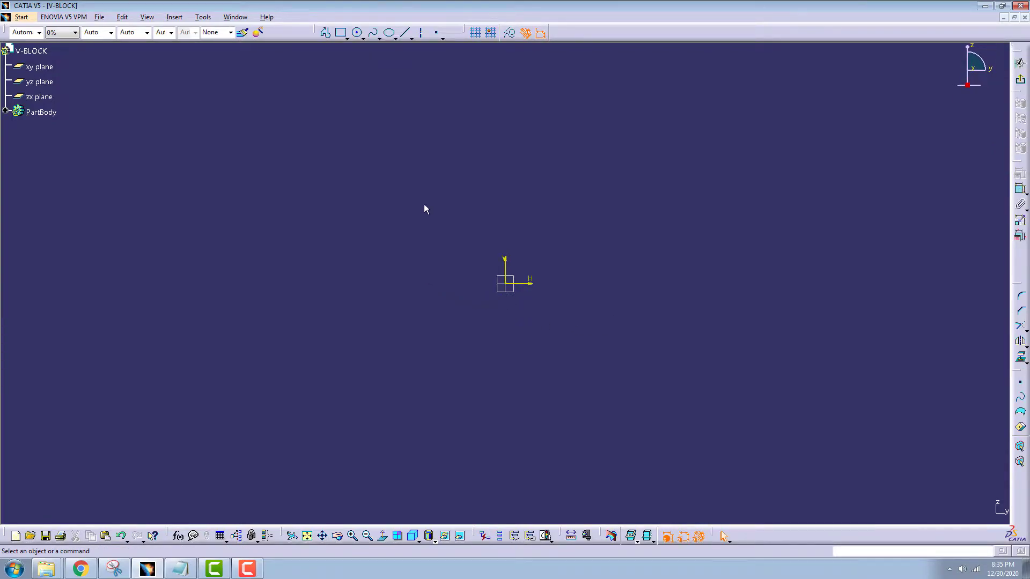
{"action": "left_click", "coordinate": [421, 34]}
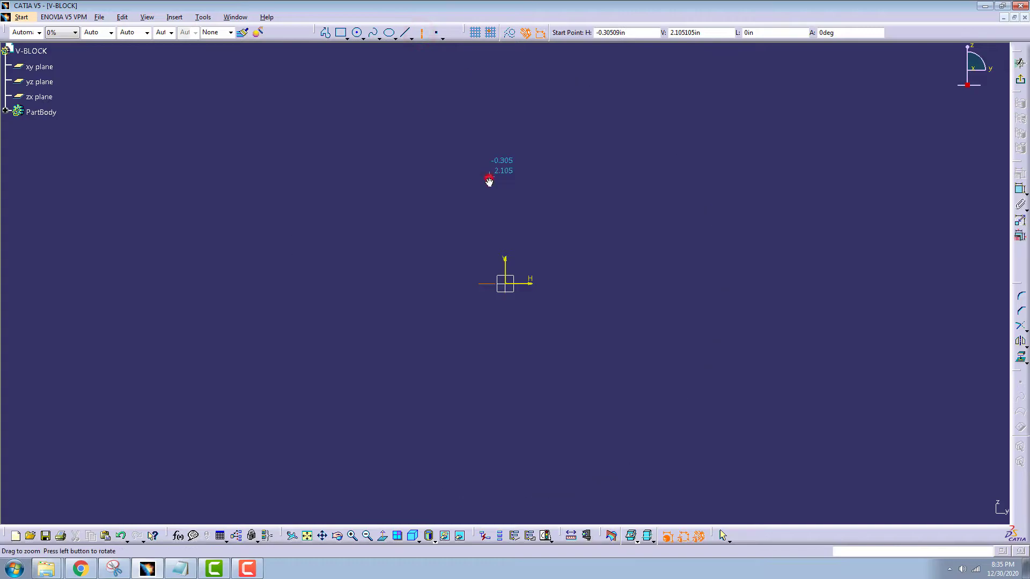
{"action": "left_click", "coordinate": [505, 65]}
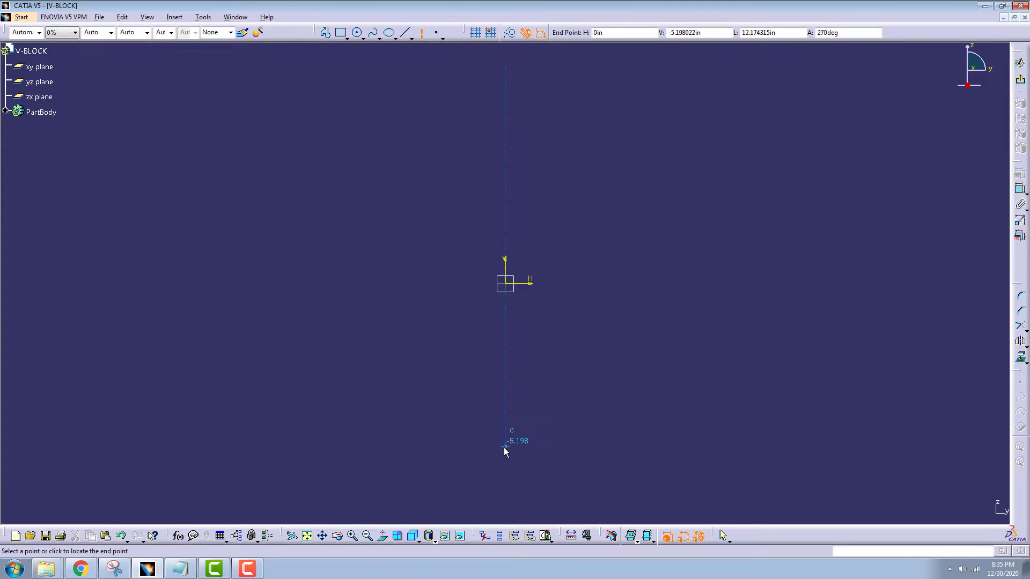
{"action": "left_click", "coordinate": [505, 467]}
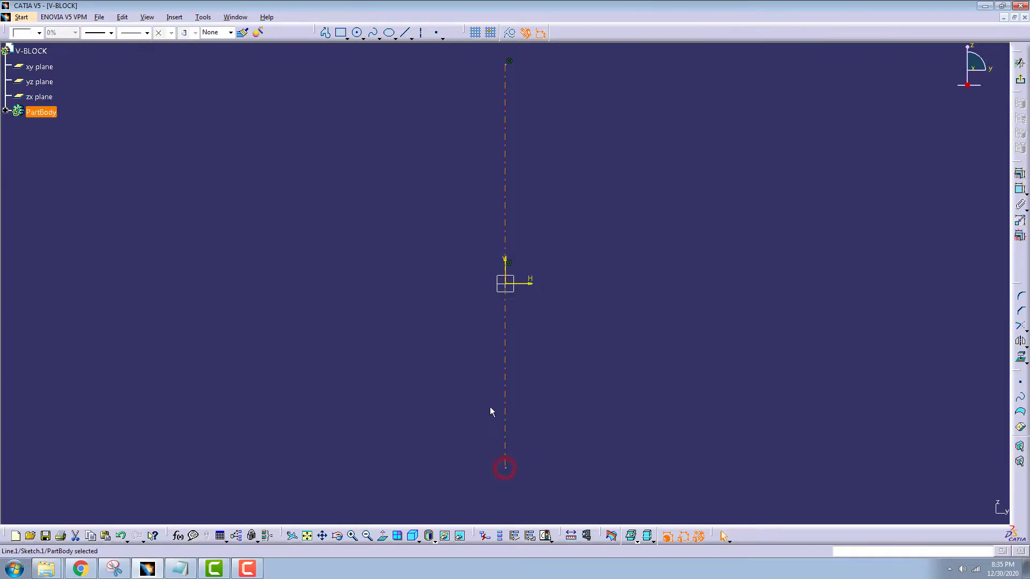
{"action": "left_click", "coordinate": [415, 129]}
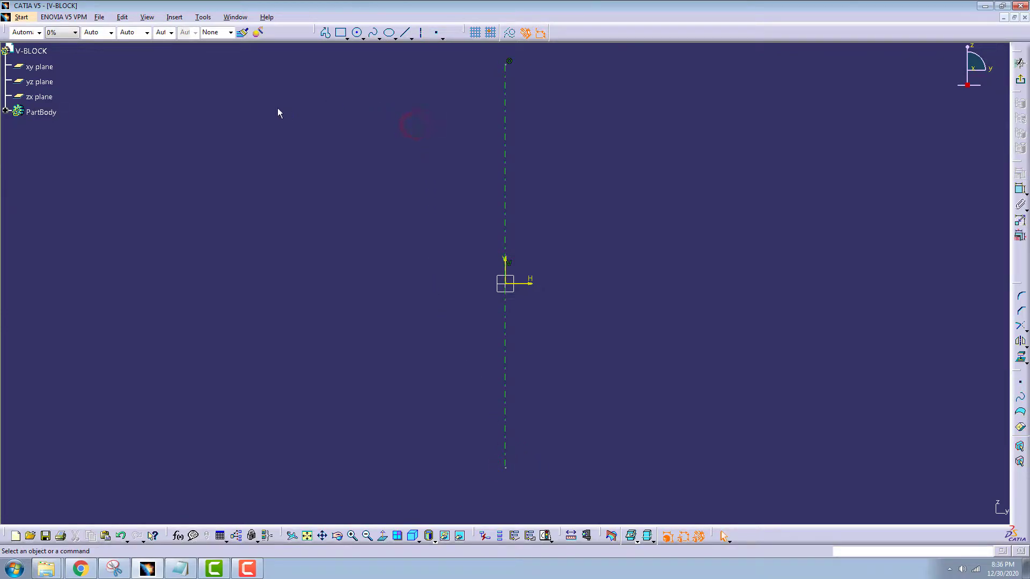
Hide the xy, yz and zx reference planes
{"action": "left_click", "coordinate": [39, 96]}
{"action": "left_click", "coordinate": [40, 67], "text": "ctrl"}
{"action": "left_click", "coordinate": [39, 81], "text": "ctrl"}
{"action": "right_click", "coordinate": [40, 66]}
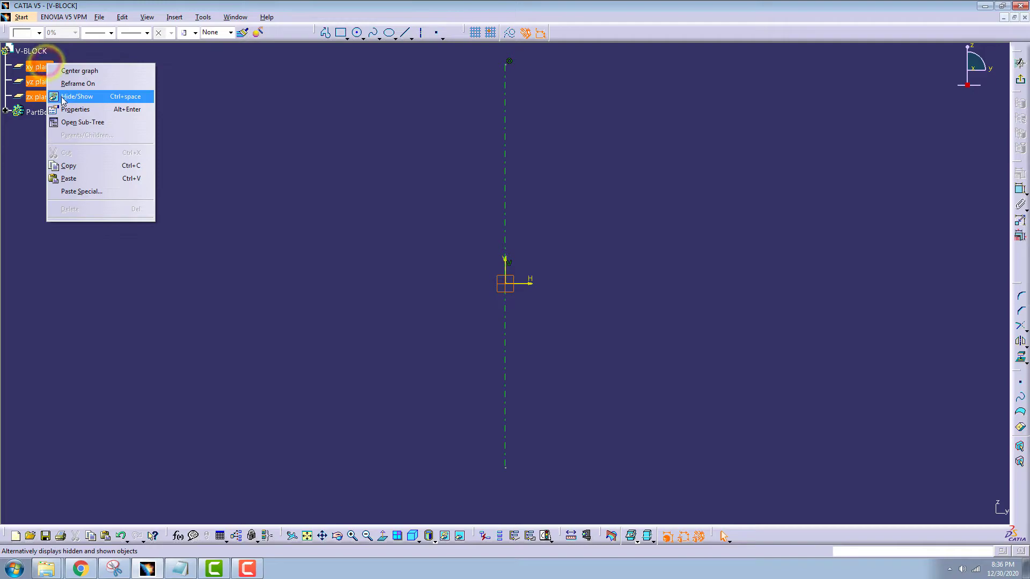
{"action": "left_click", "coordinate": [81, 94]}
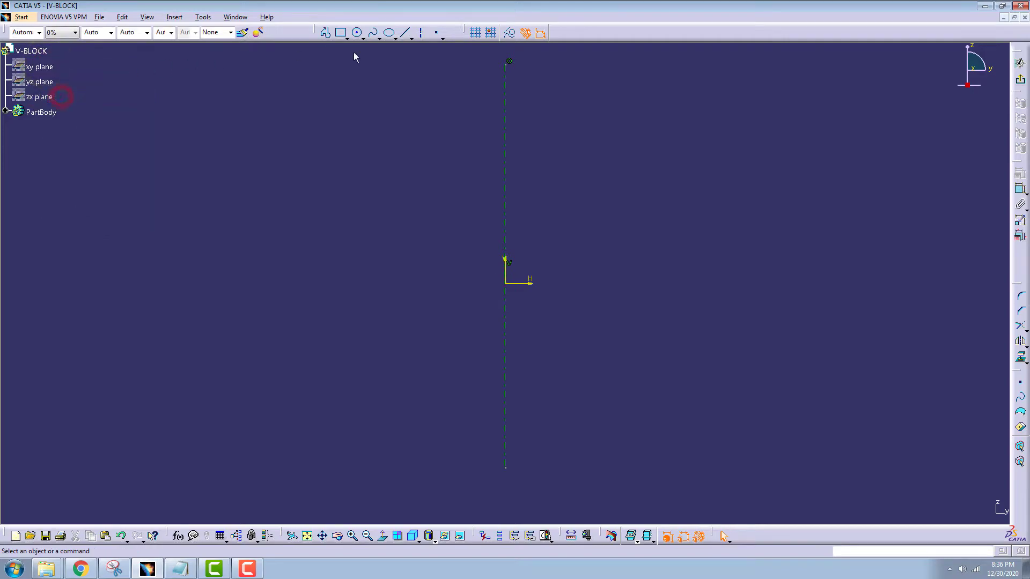
Draw the lower profile: a slanted line, horizontal base, lower left side and notch step
{"action": "left_click", "coordinate": [325, 32]}
{"action": "middle_click_drag", "start_coordinate": [468, 304], "coordinate": [494, 365]}
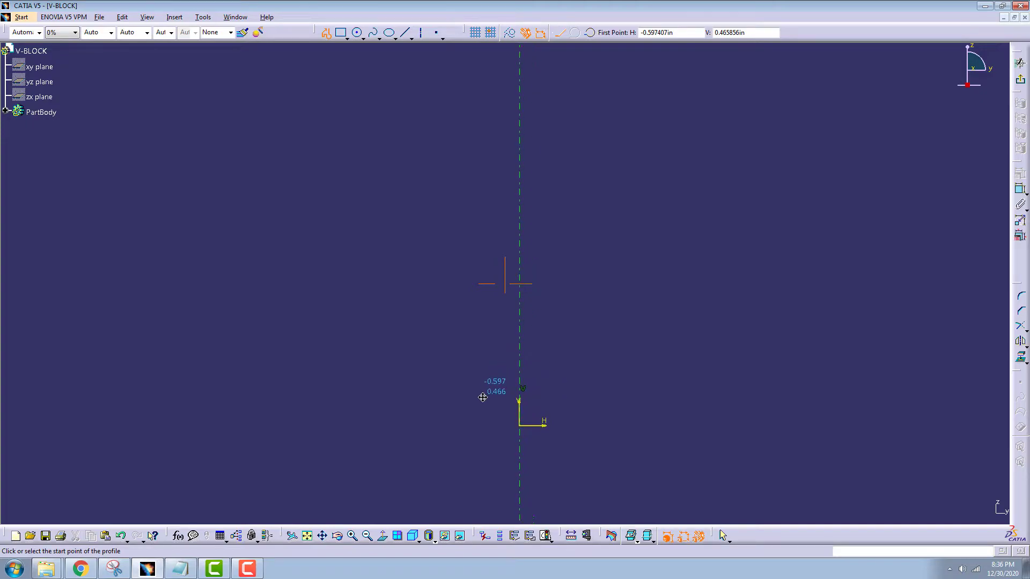
{"action": "middle_click_drag", "start_coordinate": [493, 366], "coordinate": [483, 402]}
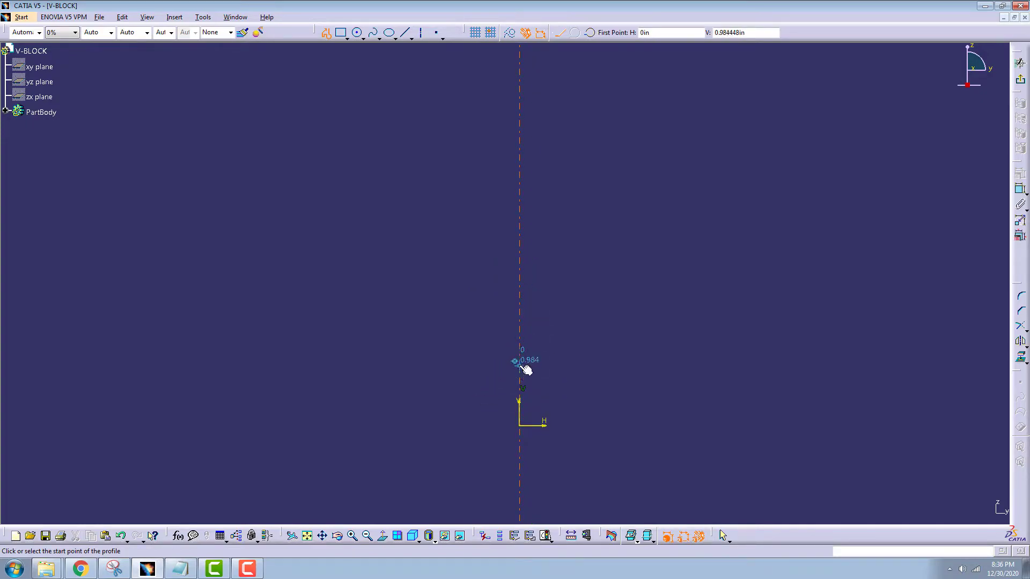
{"action": "left_click", "coordinate": [519, 362]}
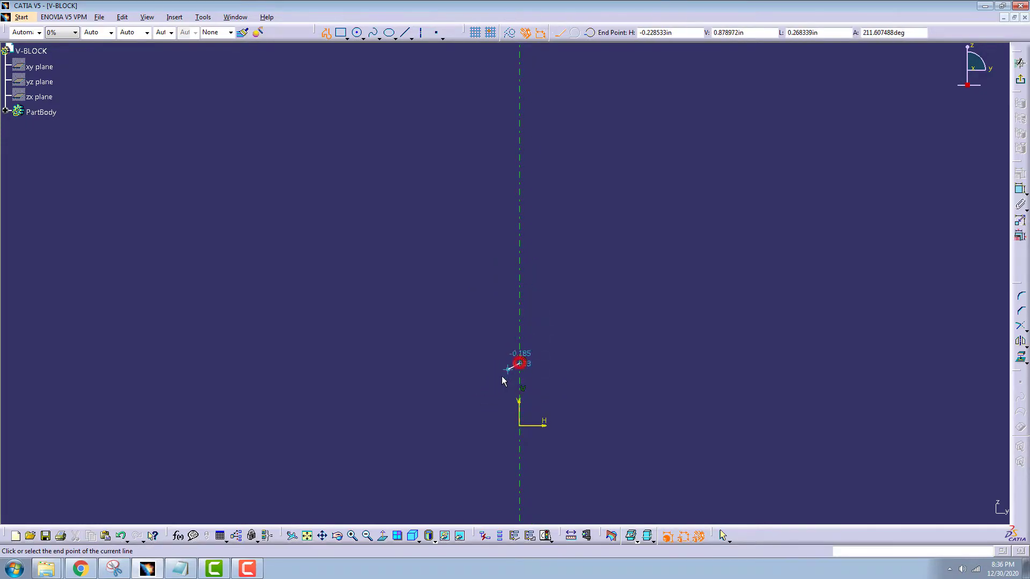
{"action": "left_click", "coordinate": [462, 426]}
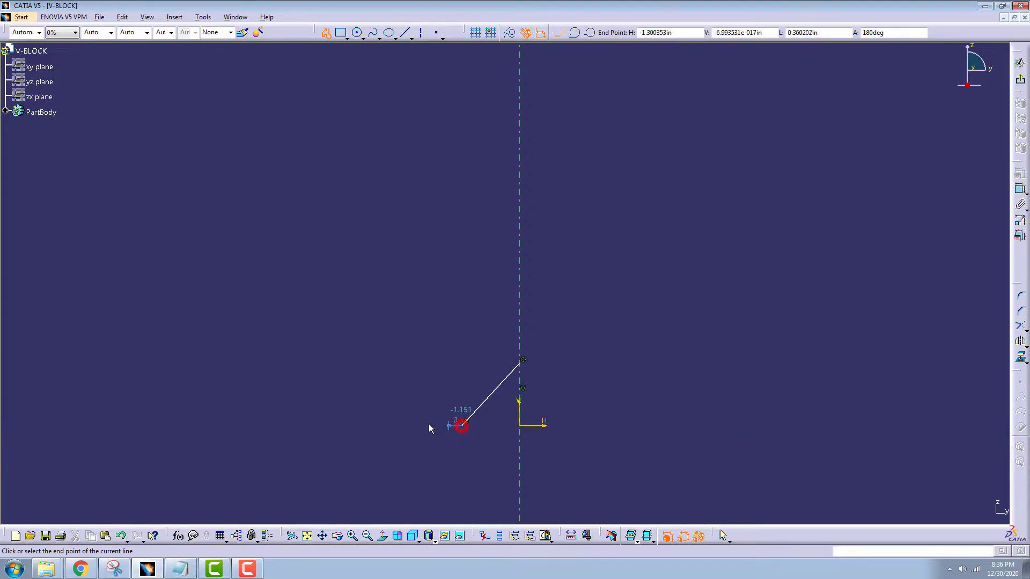
{"action": "left_click", "coordinate": [330, 427]}
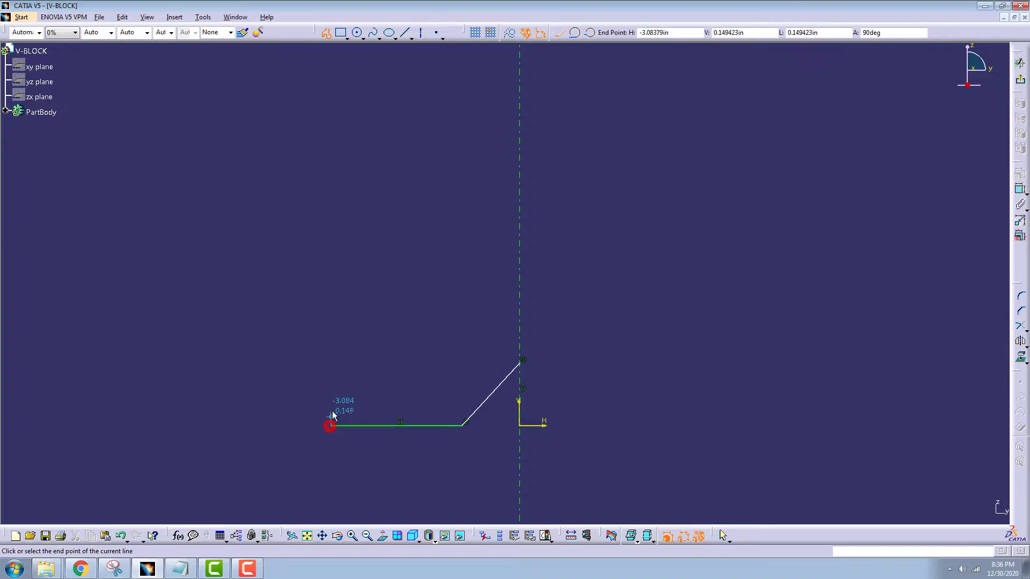
{"action": "left_click", "coordinate": [330, 340]}
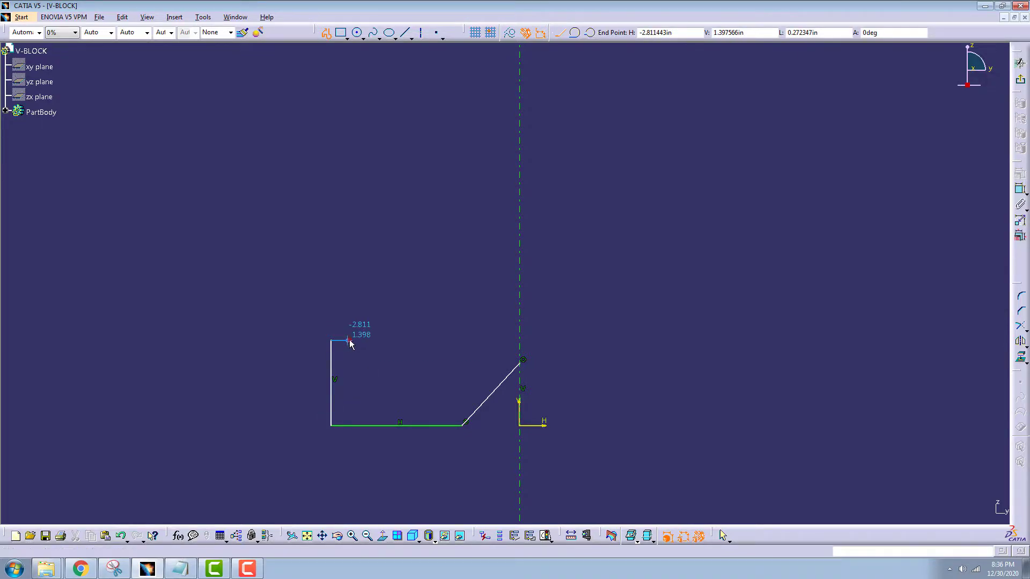
{"action": "left_click", "coordinate": [347, 340]}
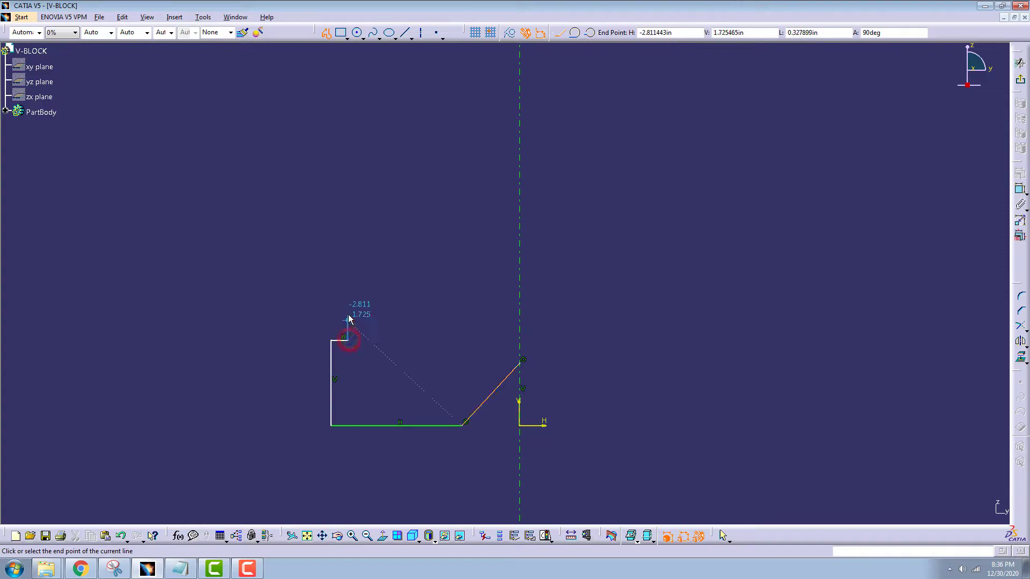
{"action": "left_click", "coordinate": [347, 284]}
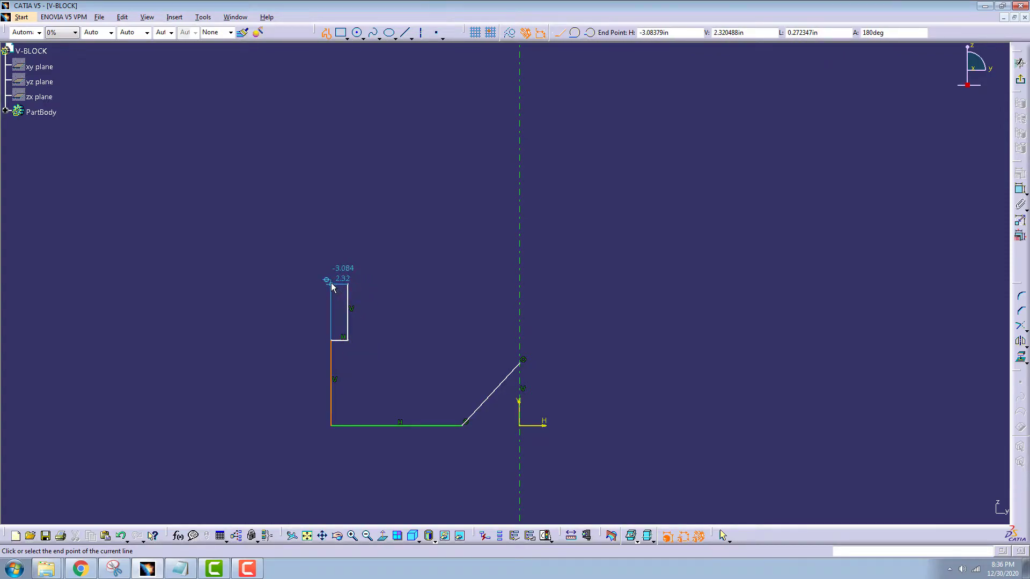
Continue the profile up the tall left side, across the top and down the upper slope
{"action": "left_click", "coordinate": [330, 284]}
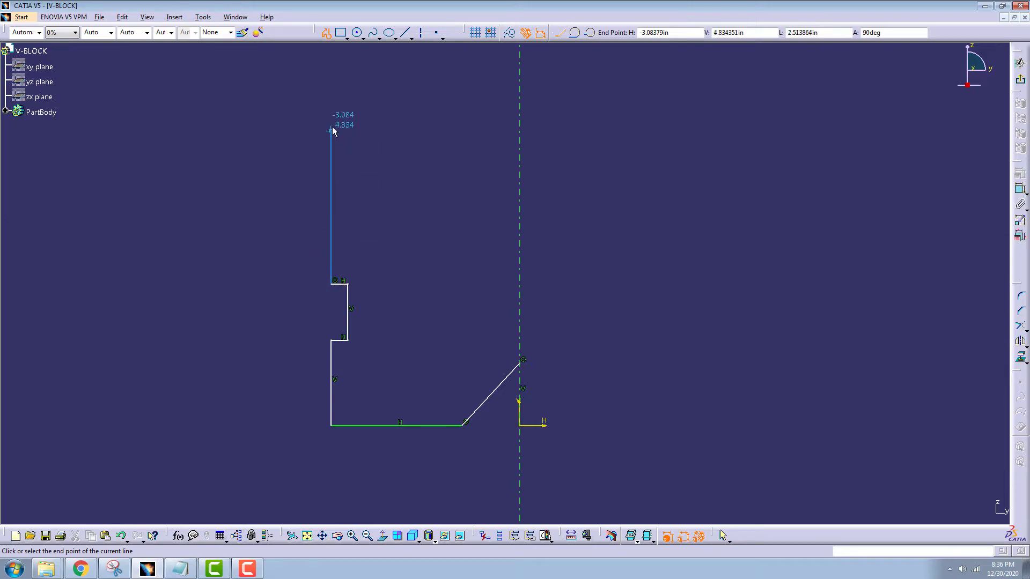
{"action": "left_click", "coordinate": [331, 98]}
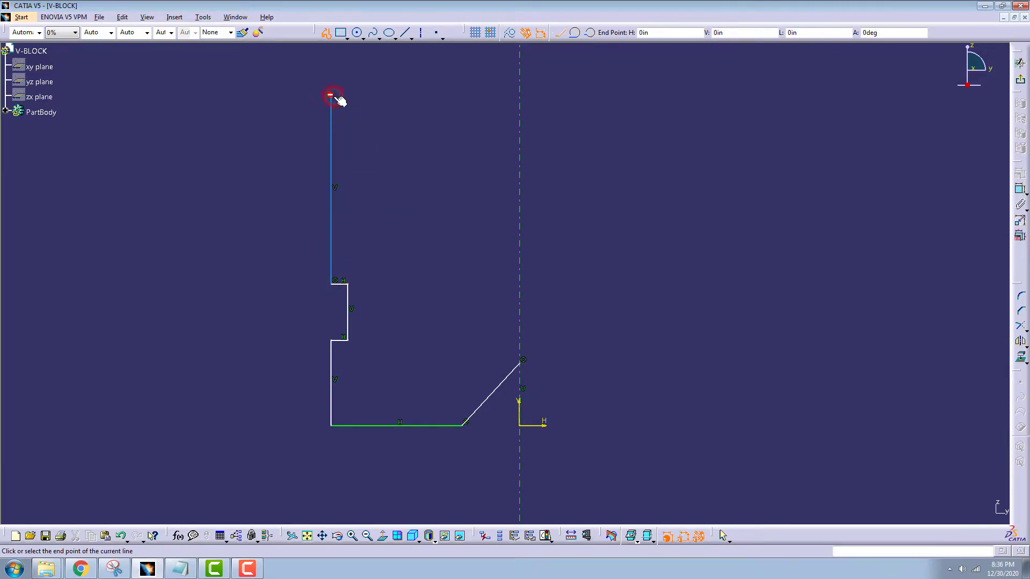
{"action": "left_click", "coordinate": [348, 97]}
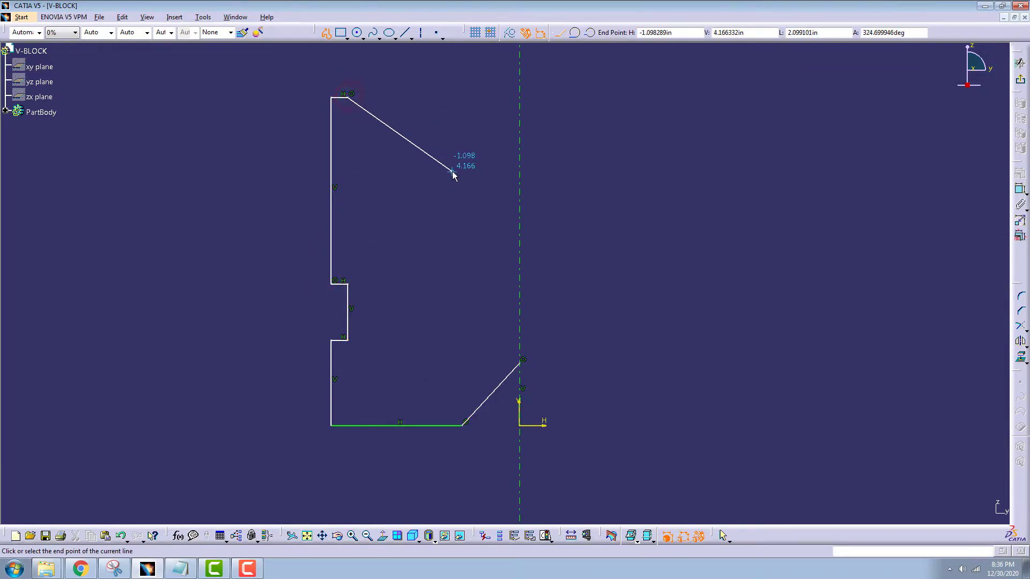
{"action": "left_click", "coordinate": [508, 251]}
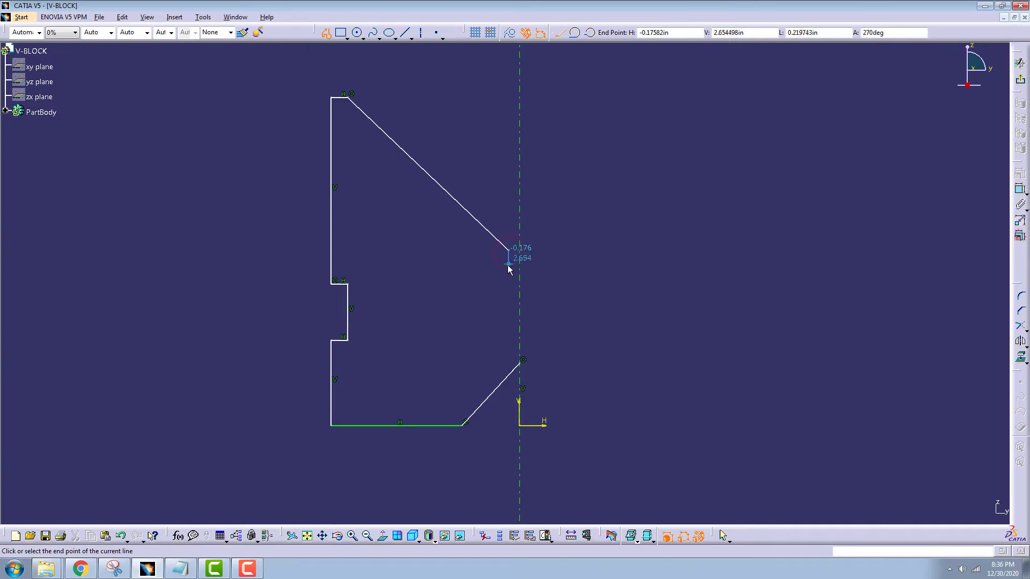
{"action": "double_click", "coordinate": [508, 264]}
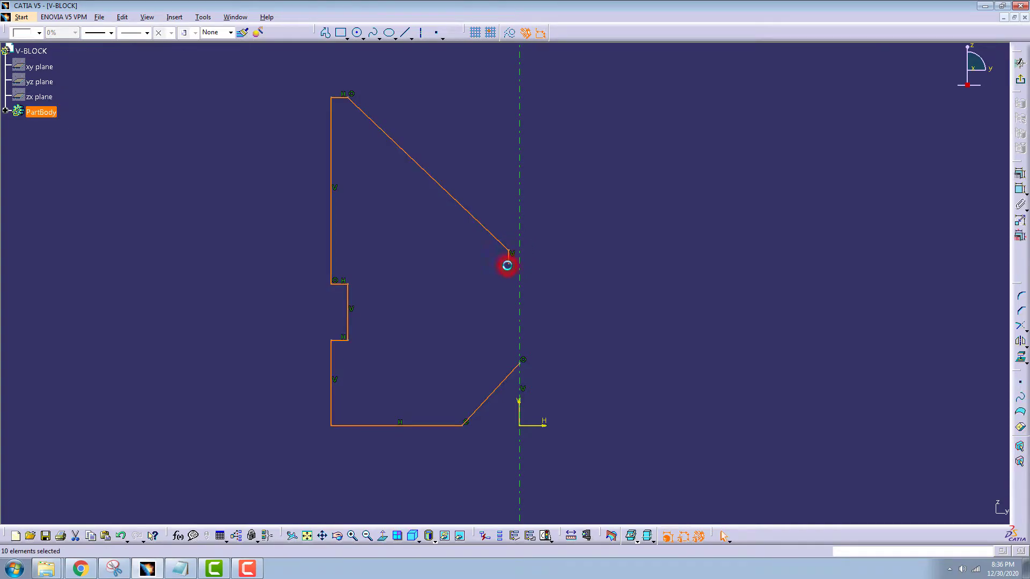
{"action": "left_click", "coordinate": [708, 339]}
Dimension the upper and lower slopes' angles to the axis (46.45° and 42.678°)
{"action": "middle_click_drag", "start_coordinate": [760, 271], "coordinate": [799, 271]}
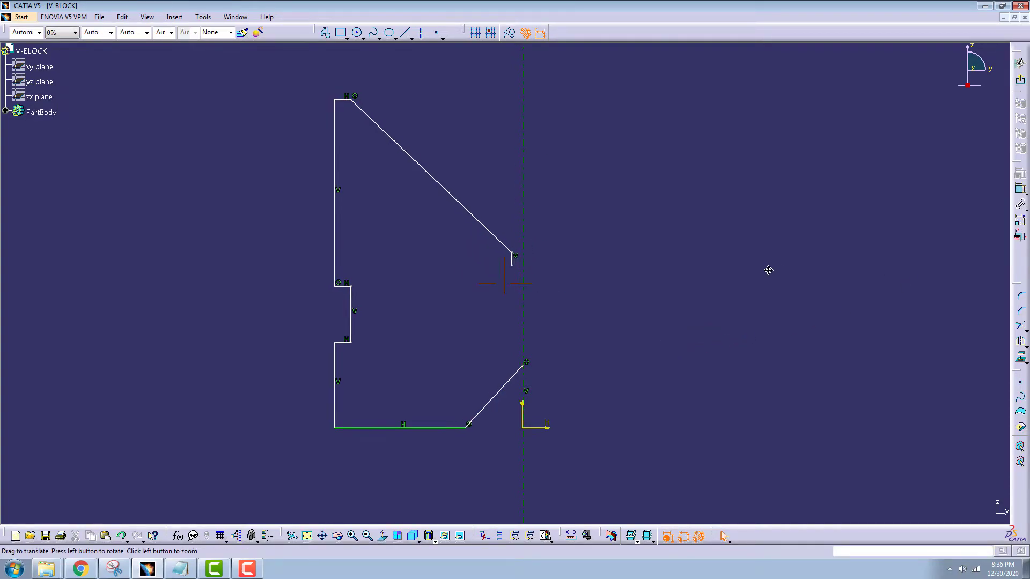
{"action": "left_click", "coordinate": [1019, 189]}
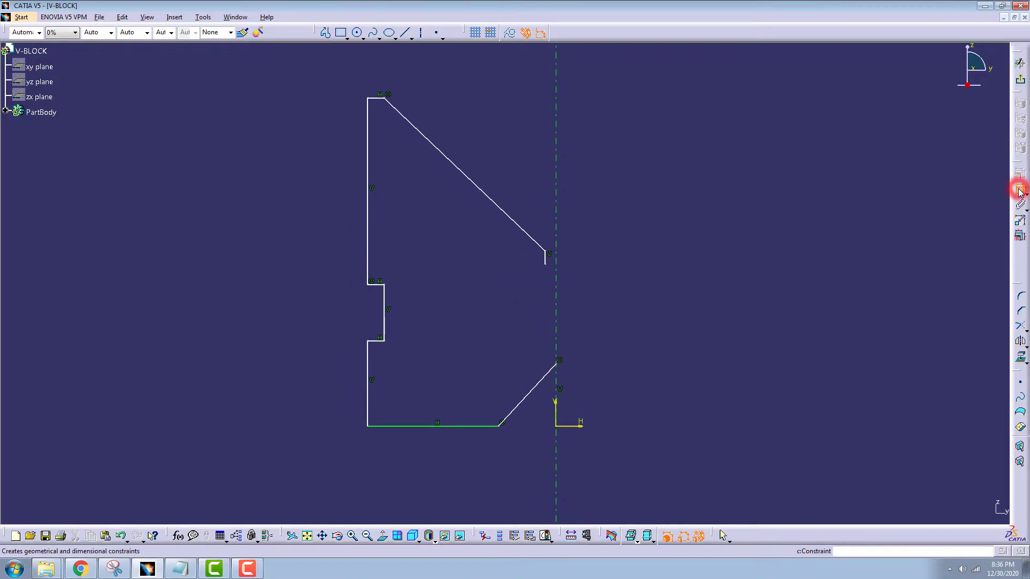
{"action": "left_click", "coordinate": [482, 192]}
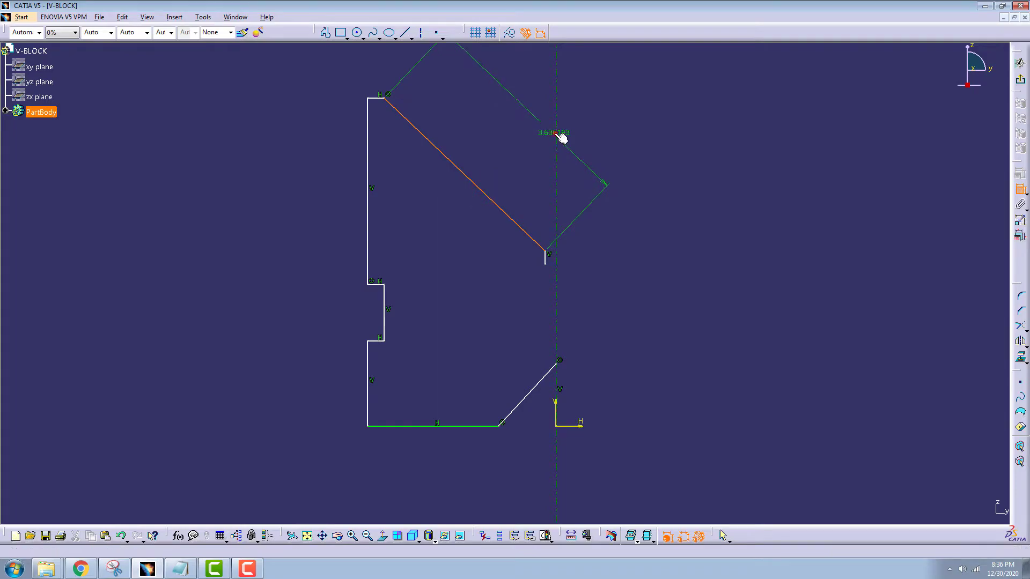
{"action": "left_click", "coordinate": [556, 140]}
{"action": "left_click", "coordinate": [485, 107]}
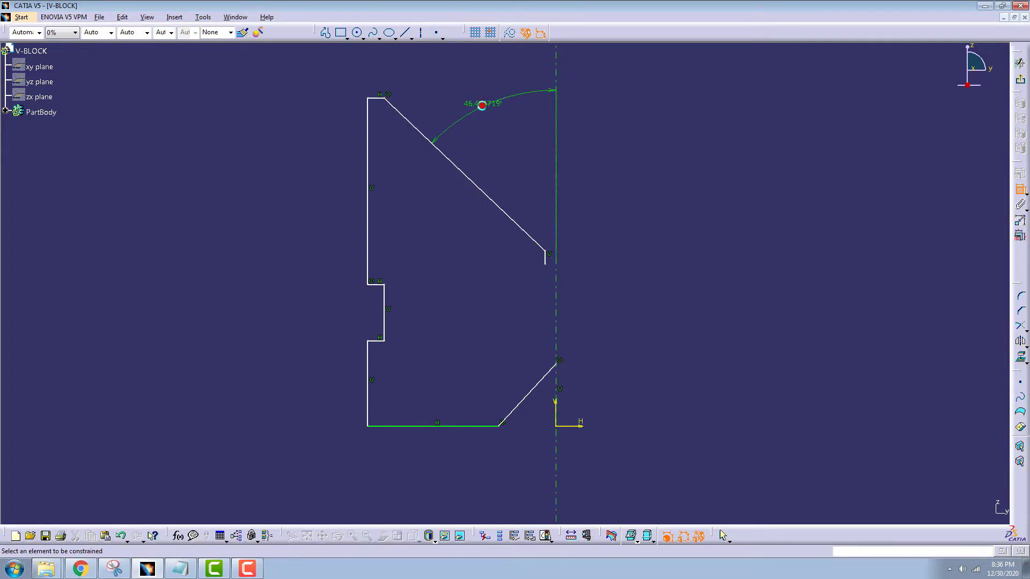
{"action": "left_click", "coordinate": [534, 390]}
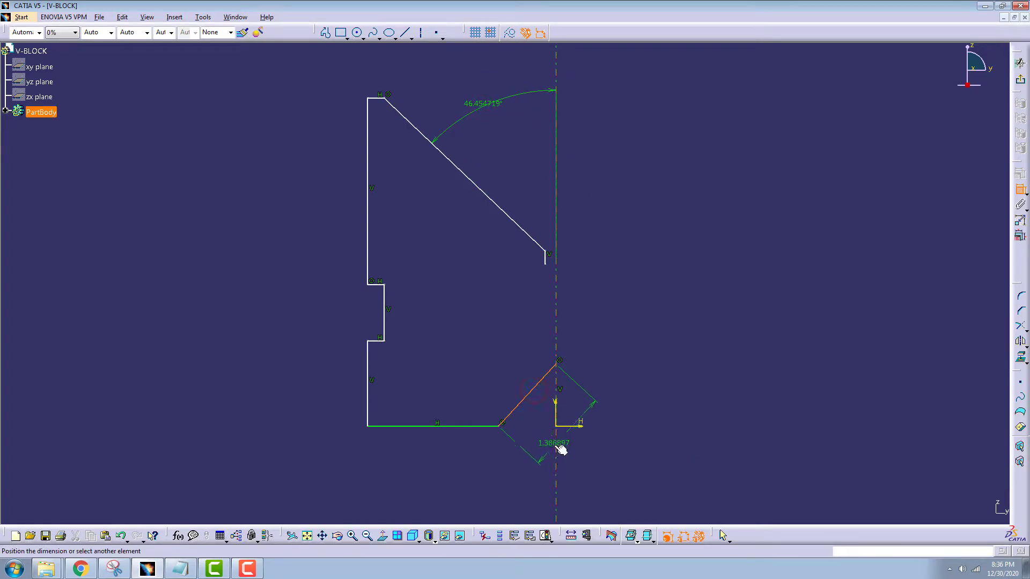
{"action": "left_click", "coordinate": [555, 445]}
{"action": "left_click", "coordinate": [530, 436]}
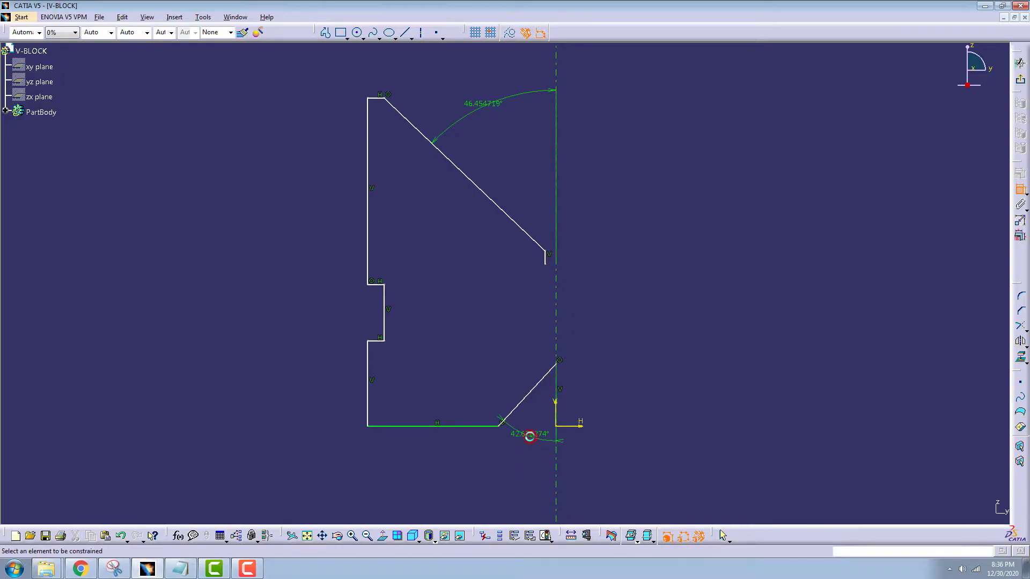
Dimension the bottom edge length 2.143639, its axis offset 3.08379 and notch corner height 1.397566
{"action": "left_click", "coordinate": [460, 427]}
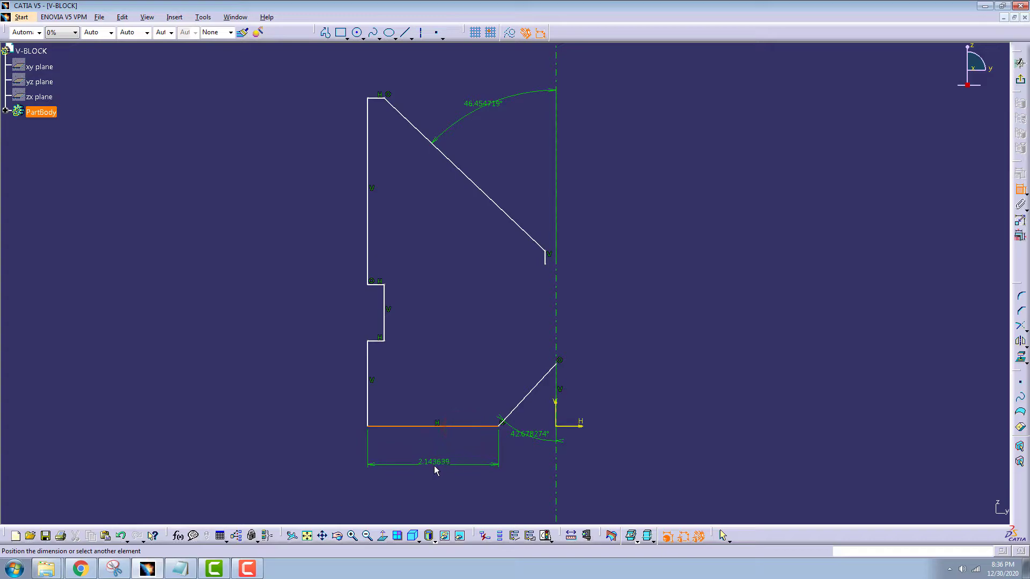
{"action": "left_click", "coordinate": [433, 462]}
{"action": "left_click", "coordinate": [367, 411]}
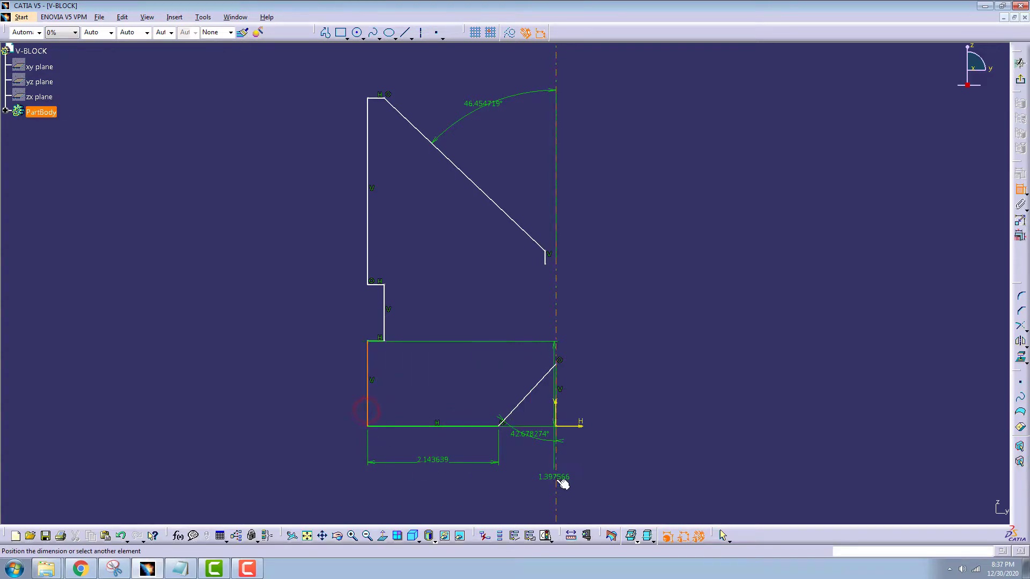
{"action": "left_click", "coordinate": [557, 484]}
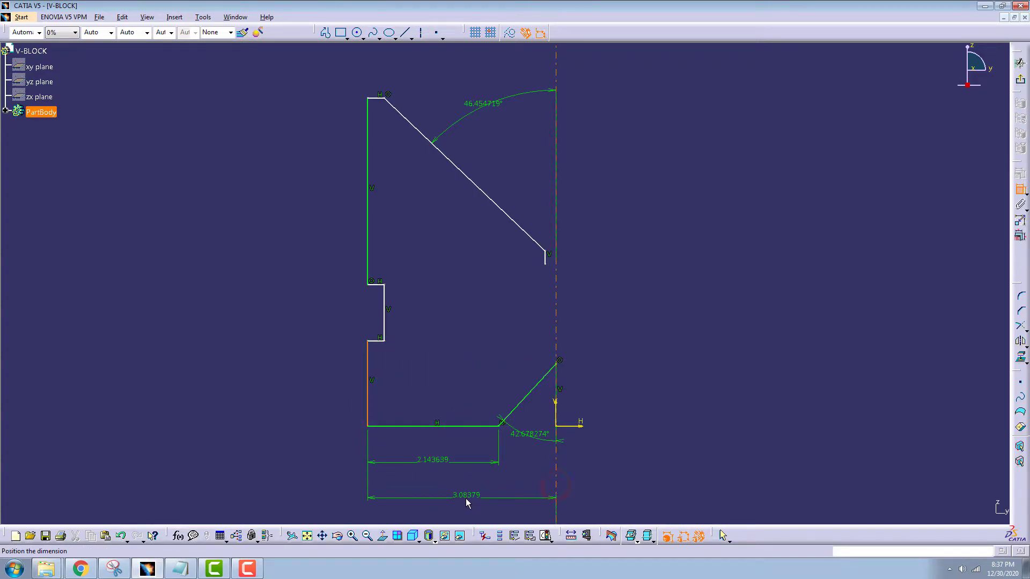
{"action": "left_click", "coordinate": [466, 500]}
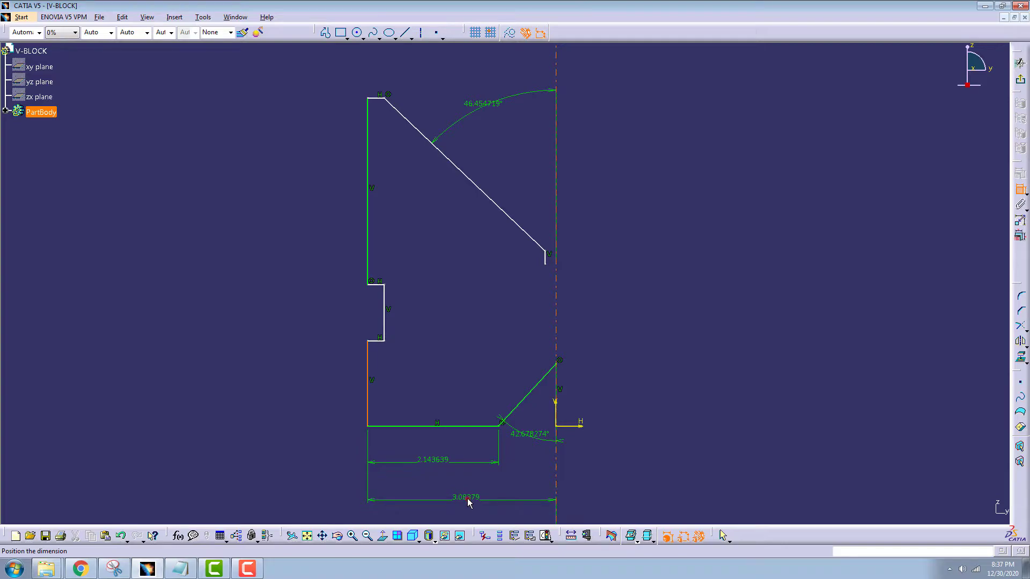
{"action": "left_click", "coordinate": [384, 425]}
{"action": "left_click", "coordinate": [374, 341]}
{"action": "left_click", "coordinate": [294, 390]}
Dimension the notch height 0.922922, overall height 5.379315 and notch depth 0.272347
{"action": "left_click", "coordinate": [375, 341]}
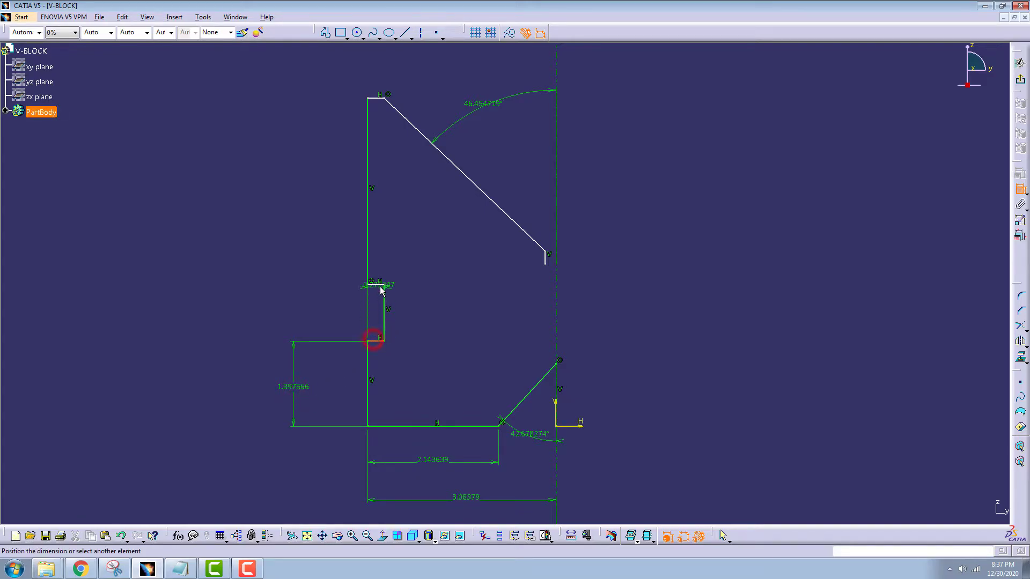
{"action": "left_click", "coordinate": [371, 285]}
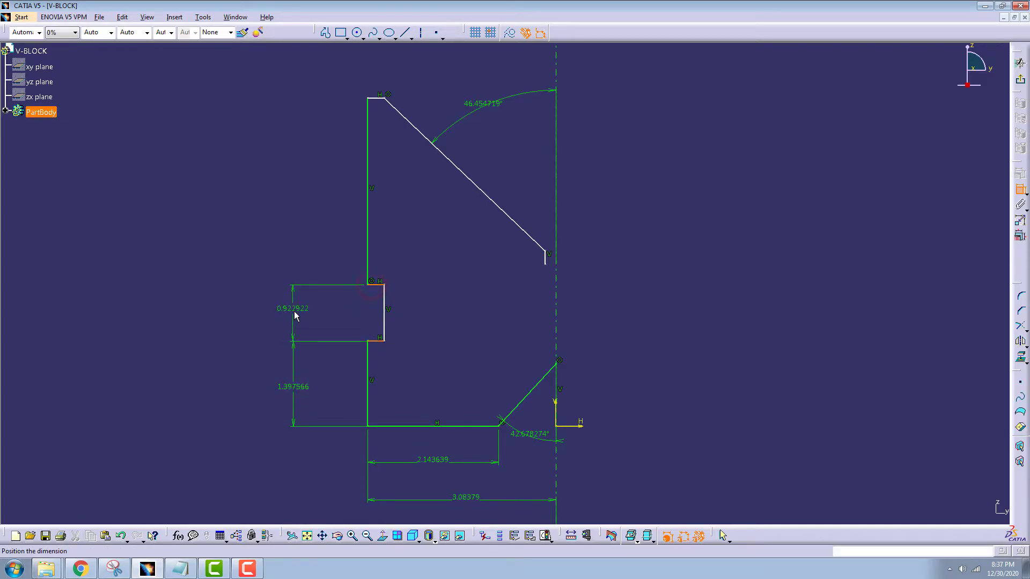
{"action": "left_click", "coordinate": [294, 315]}
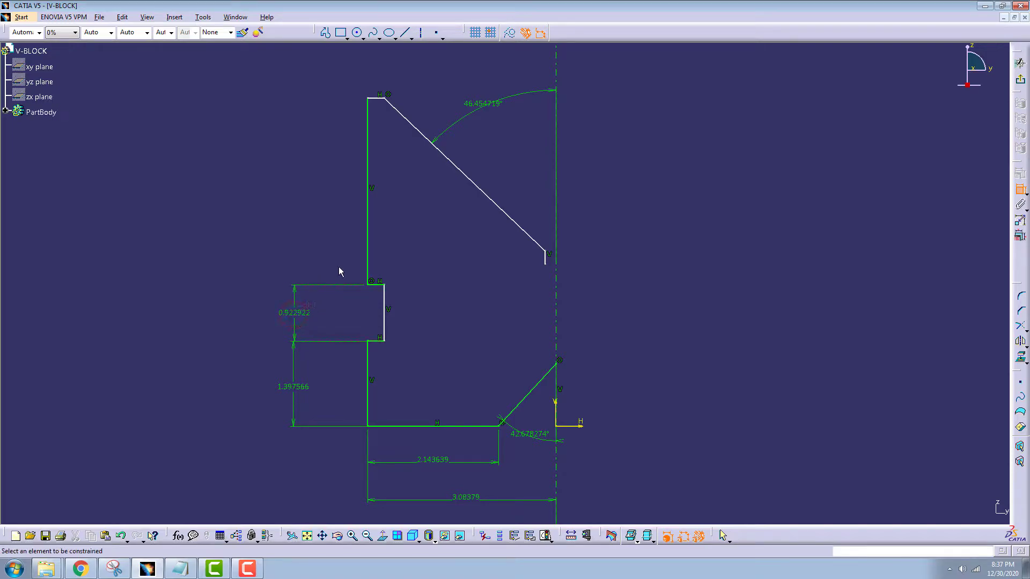
{"action": "left_click", "coordinate": [378, 100]}
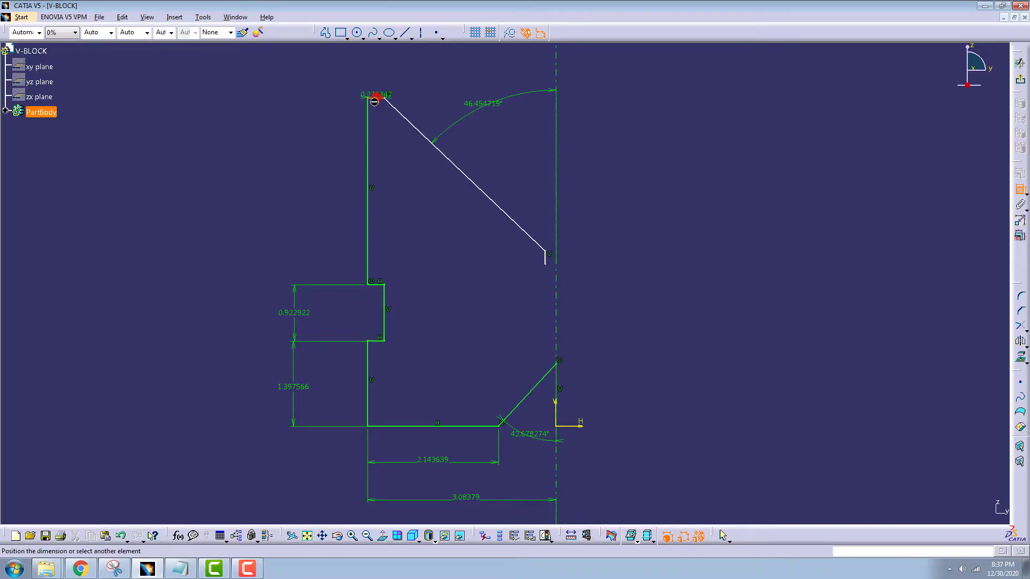
{"action": "left_click", "coordinate": [389, 427]}
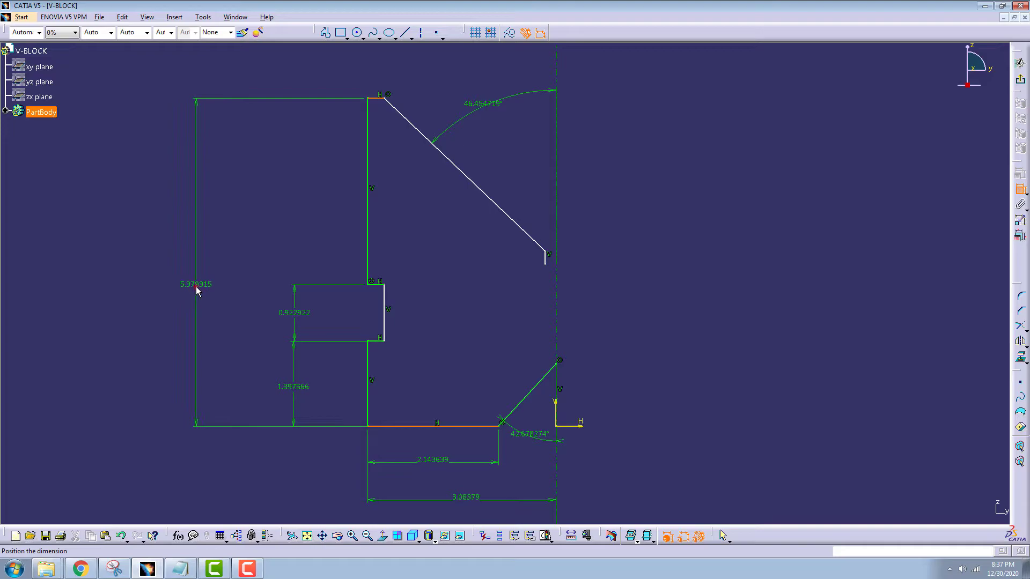
{"action": "left_click", "coordinate": [195, 285]}
{"action": "left_click", "coordinate": [369, 358]}
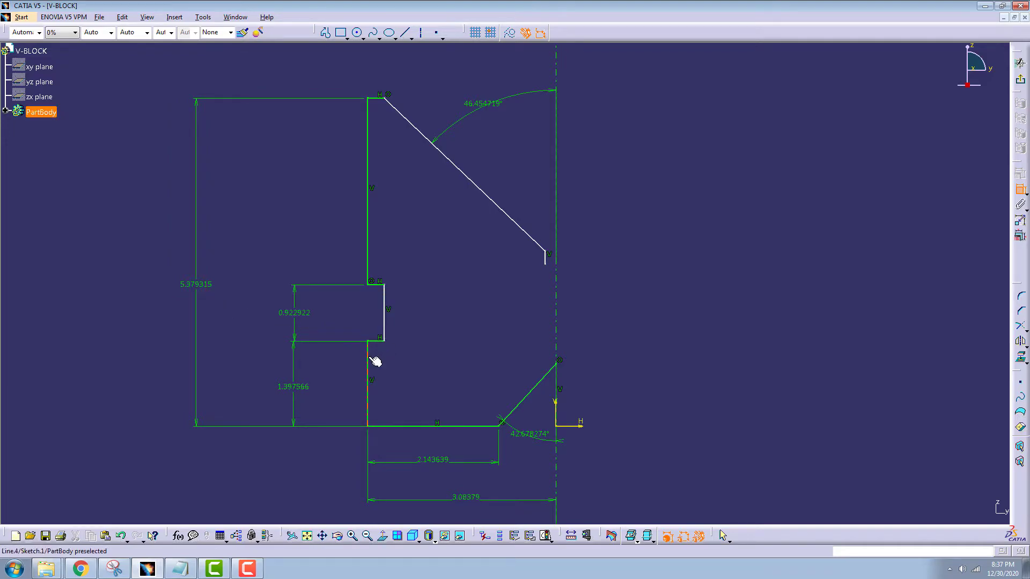
{"action": "left_click", "coordinate": [385, 317]}
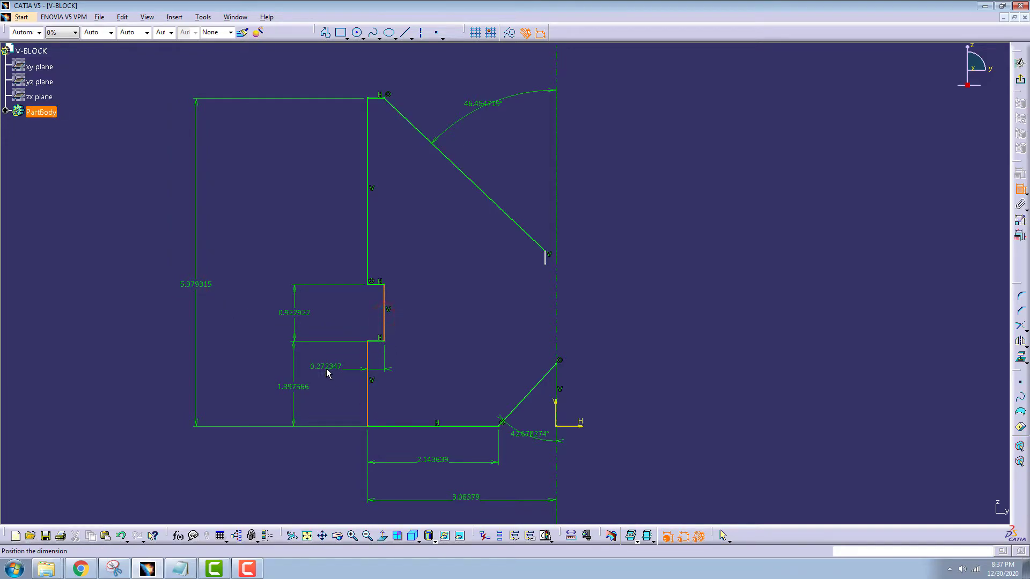
{"action": "left_click", "coordinate": [324, 366]}
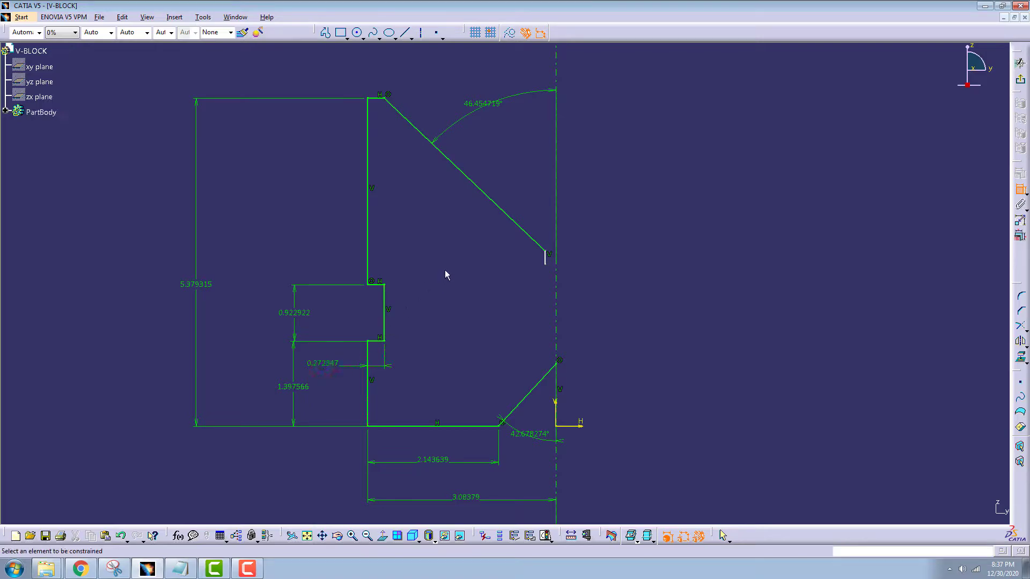
Dimension the short vertical edge's length 0.219743 and axis offset 0.17582, then finish dimensioning
{"action": "left_click", "coordinate": [544, 258]}
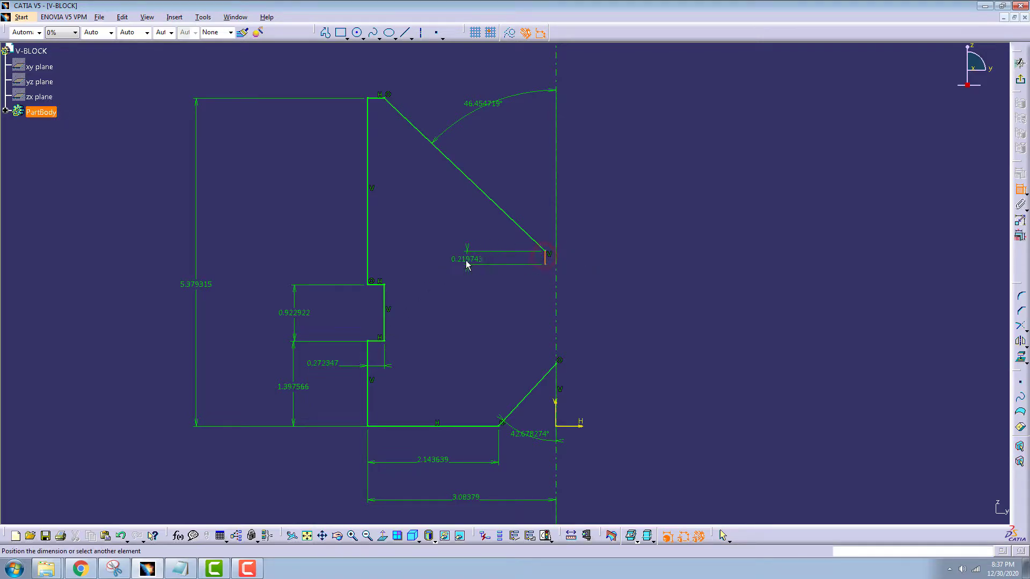
{"action": "left_click", "coordinate": [451, 301]}
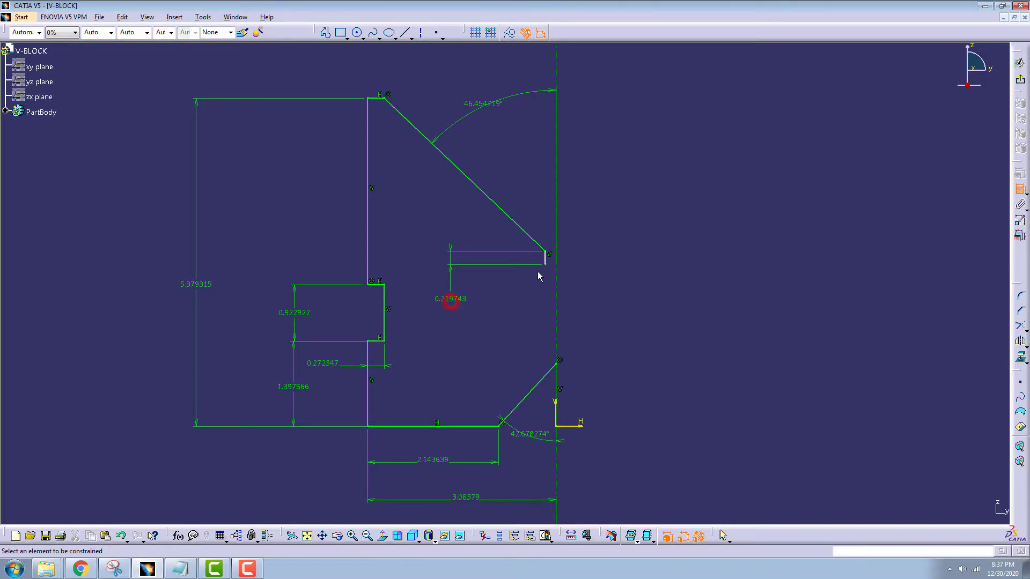
{"action": "left_click", "coordinate": [546, 260]}
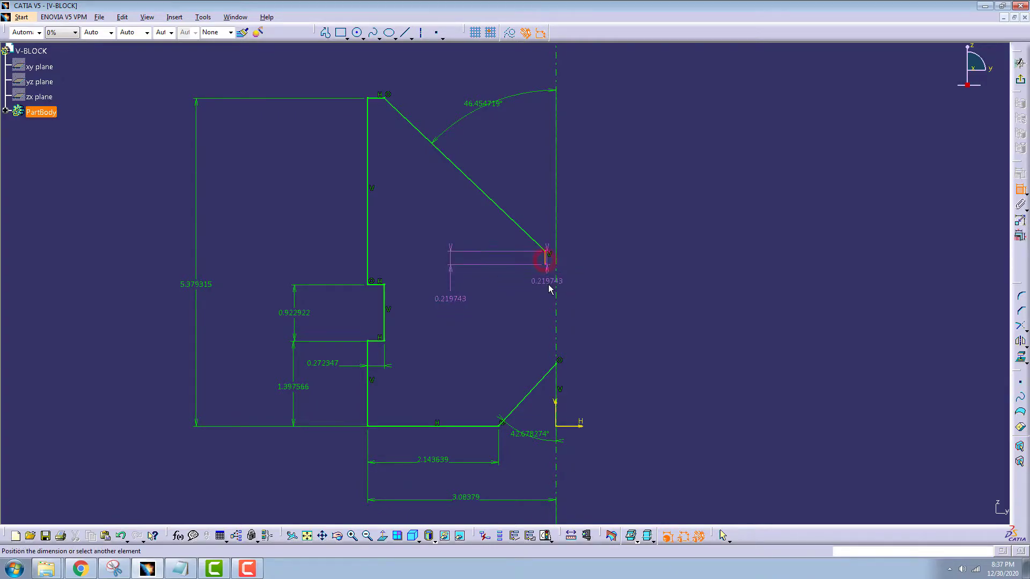
{"action": "left_click", "coordinate": [558, 292]}
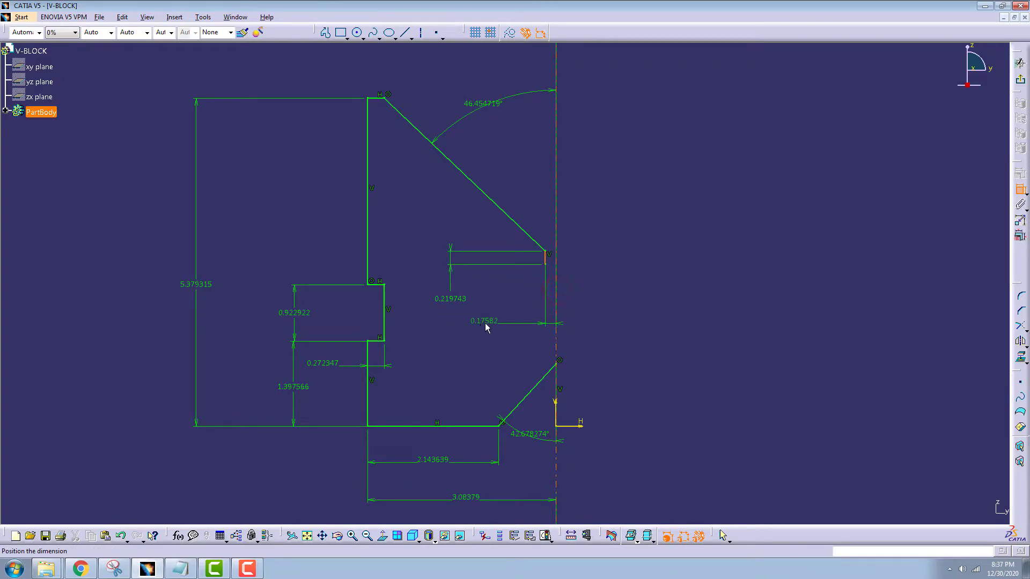
{"action": "left_click", "coordinate": [489, 320]}
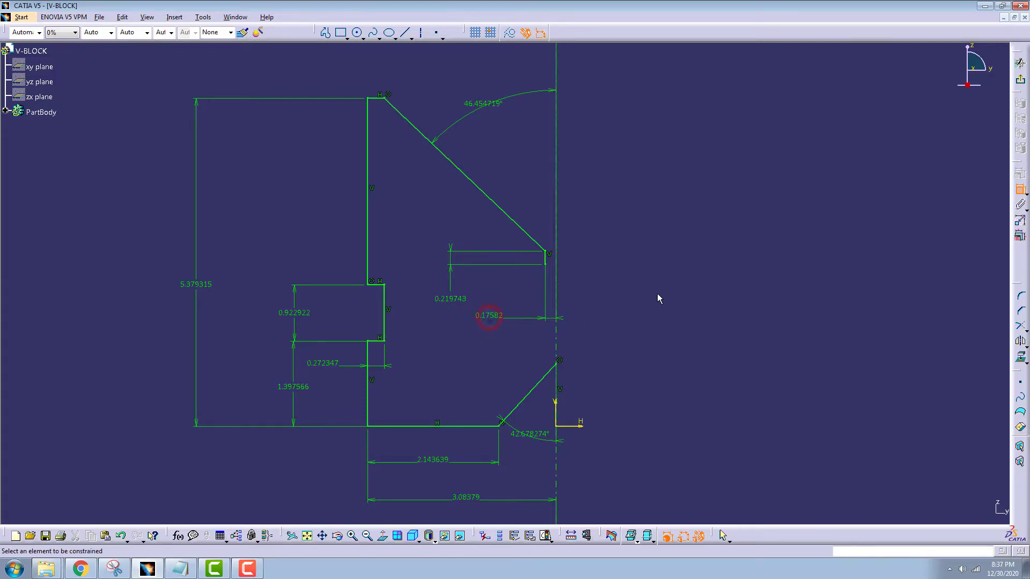
{"action": "left_click", "coordinate": [1019, 191]}
{"action": "middle_click_drag", "start_coordinate": [673, 264], "coordinate": [661, 259]}
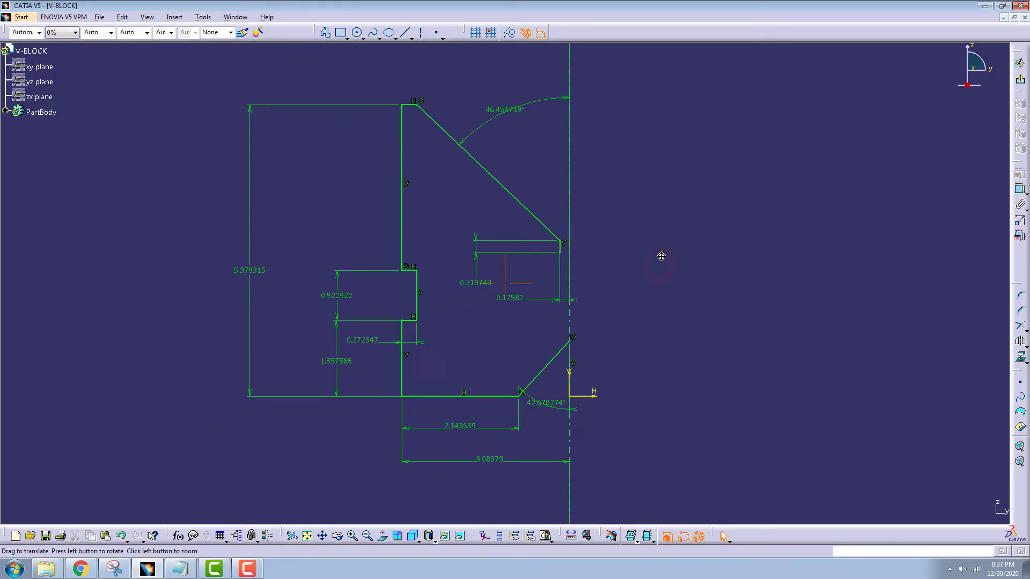
{"action": "left_click", "coordinate": [1021, 238]}
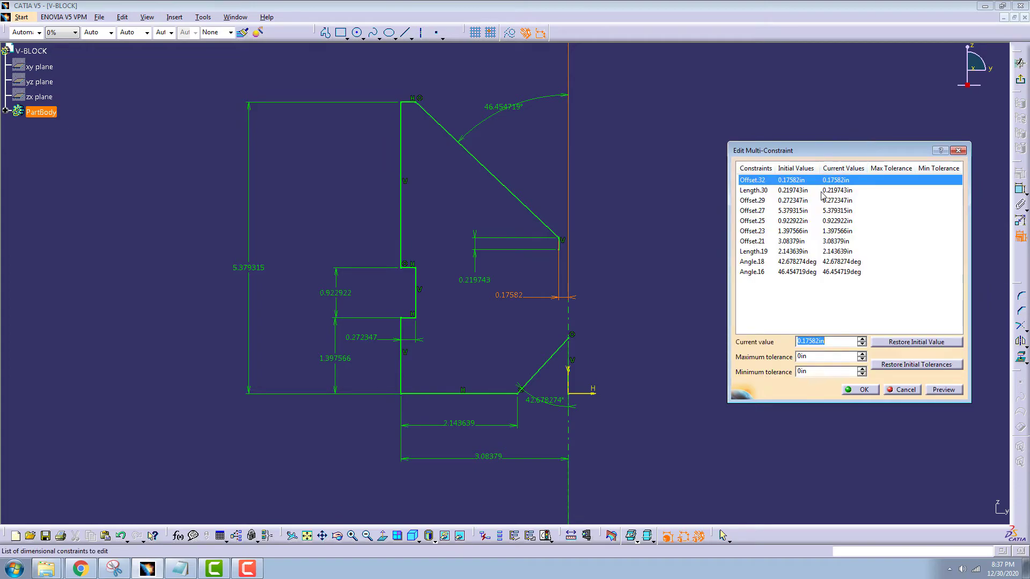
Set Offset.32 and Length.30 to 0.125, Offset.29 to 0.25, Offset.27 to 5 and Offset.25 to 0.5
{"action": "left_click", "coordinate": [827, 342]}
{"action": "left_click_drag", "start_coordinate": [835, 344], "coordinate": [780, 345]}
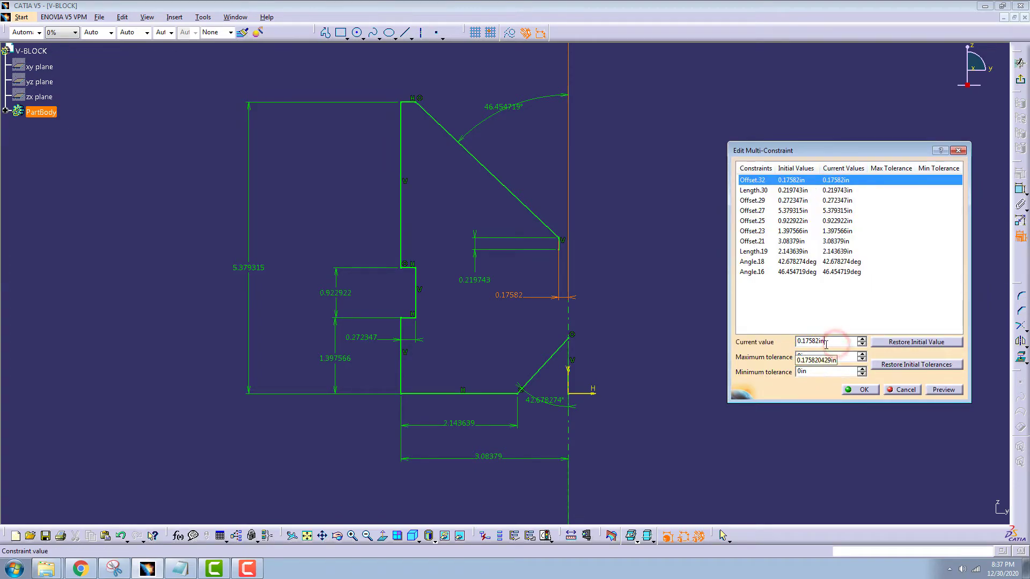
{"action": "type", "text": ".125"}
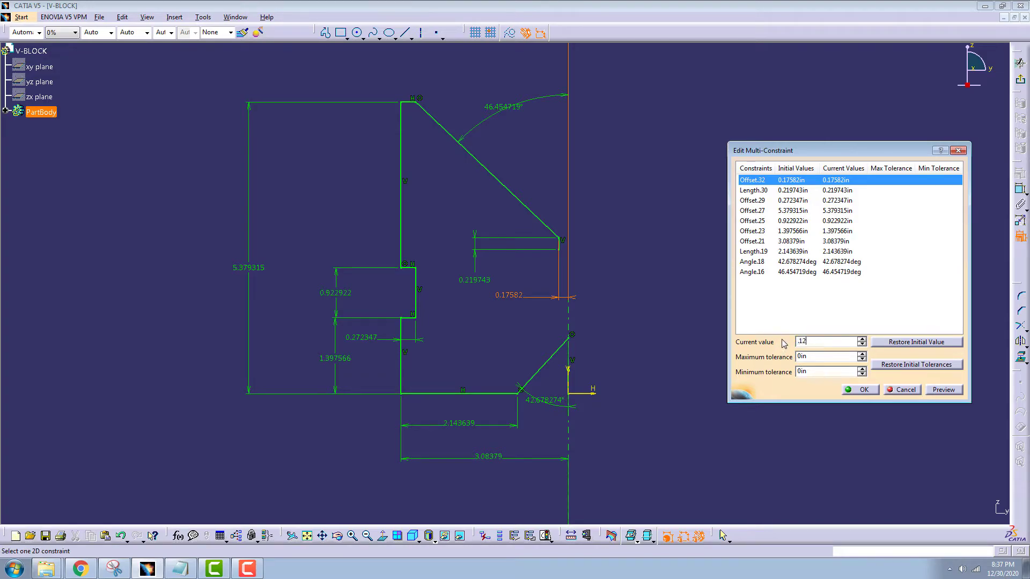
{"action": "left_click", "coordinate": [769, 192]}
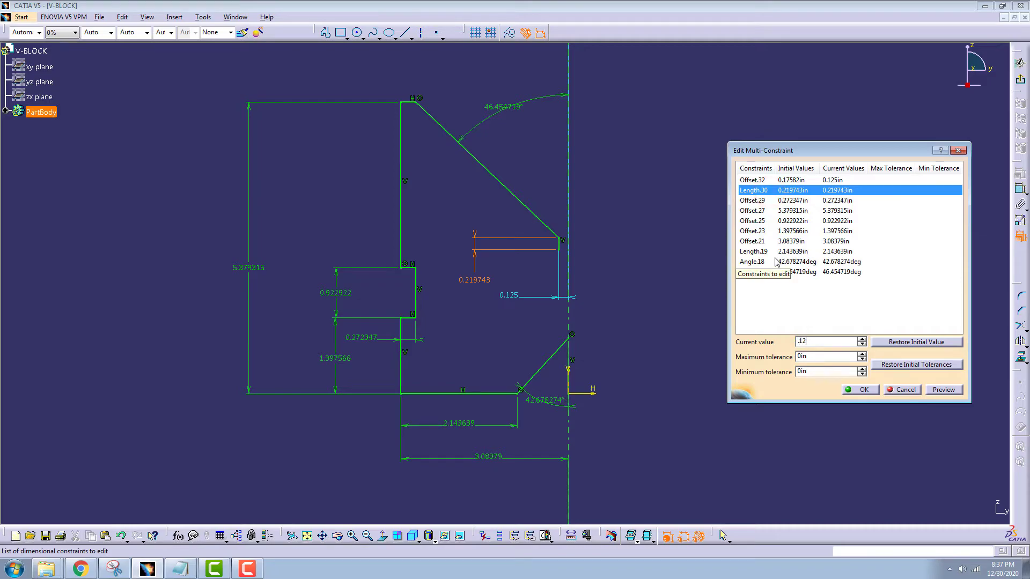
{"action": "left_click", "coordinate": [766, 201]}
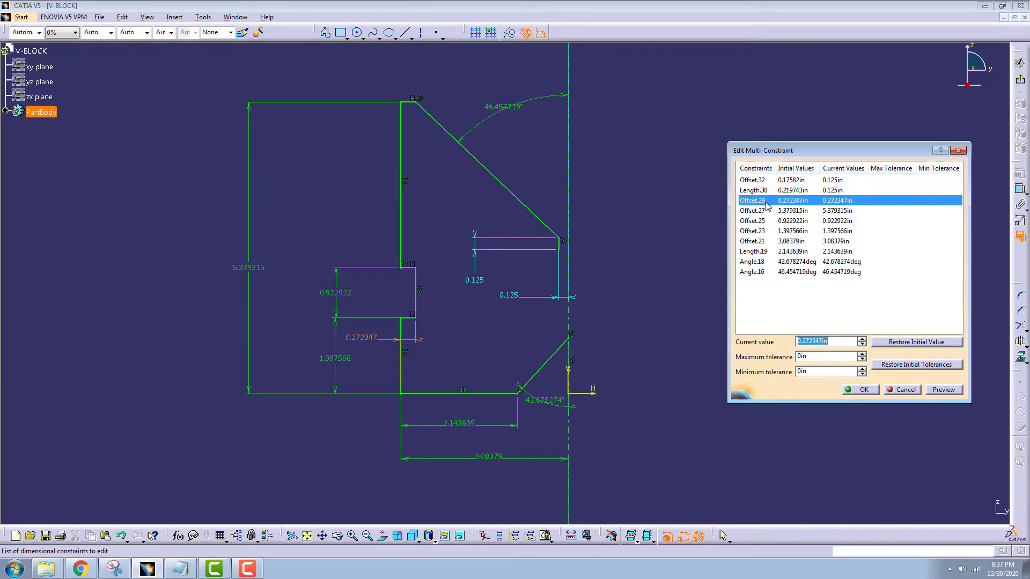
{"action": "type", "text": ".25"}
{"action": "left_click", "coordinate": [765, 212]}
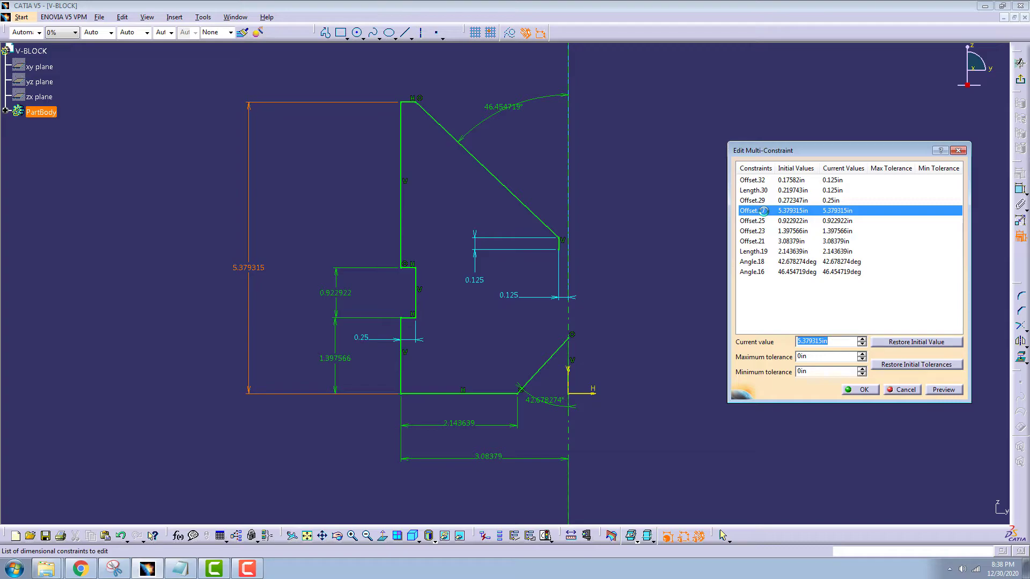
{"action": "type", "text": "5"}
{"action": "left_click", "coordinate": [765, 222]}
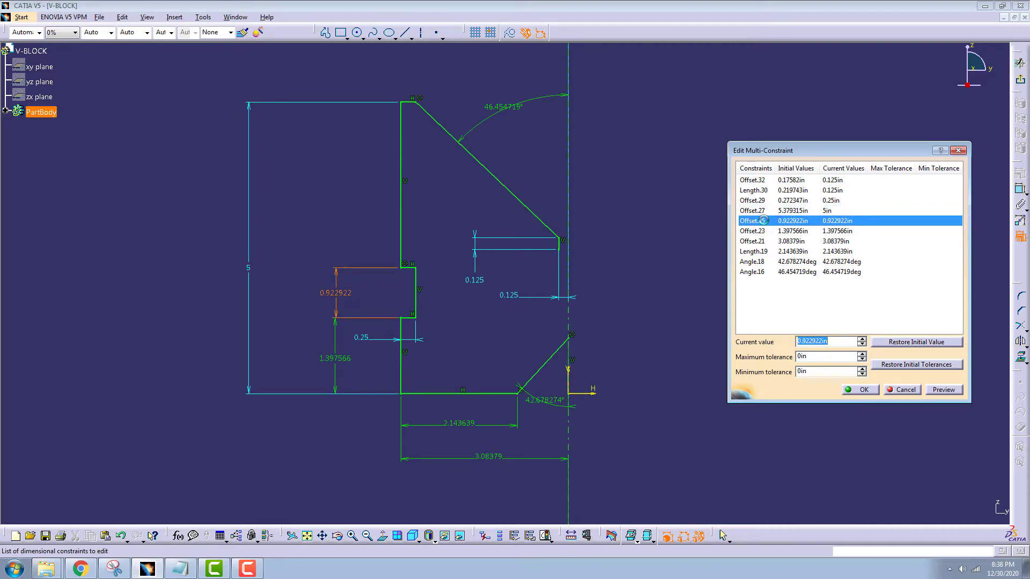
{"action": "type", "text": ".5"}
{"action": "left_click", "coordinate": [763, 233]}
Set Offset.23 to 1, Offset.21 to 2.5, Length.19 to 1.75 and both angles to 45°
{"action": "type", "text": "1"}
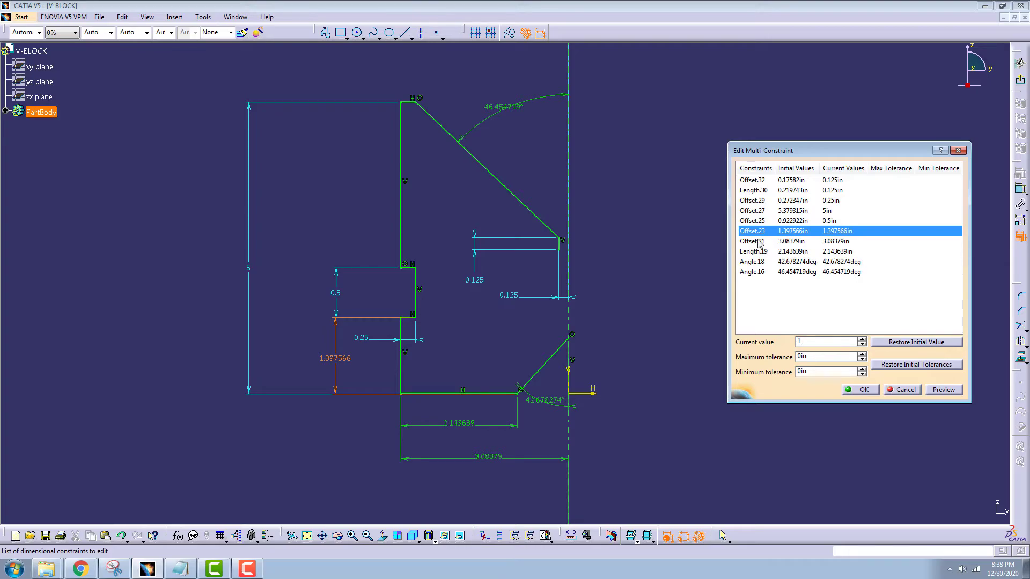
{"action": "left_click", "coordinate": [758, 242]}
{"action": "type", "text": "2.5"}
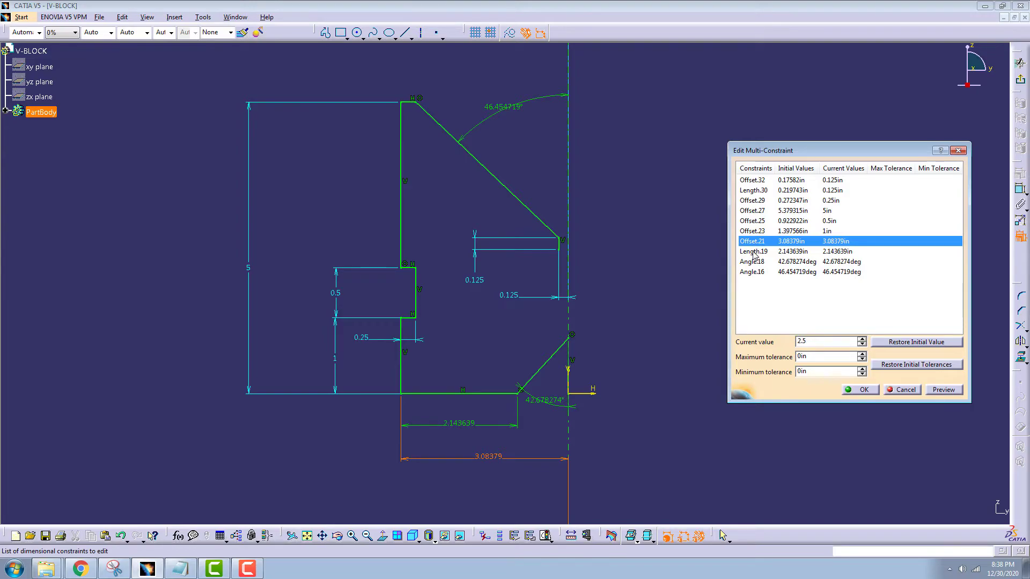
{"action": "left_click", "coordinate": [753, 252]}
{"action": "type", "text": "1"}
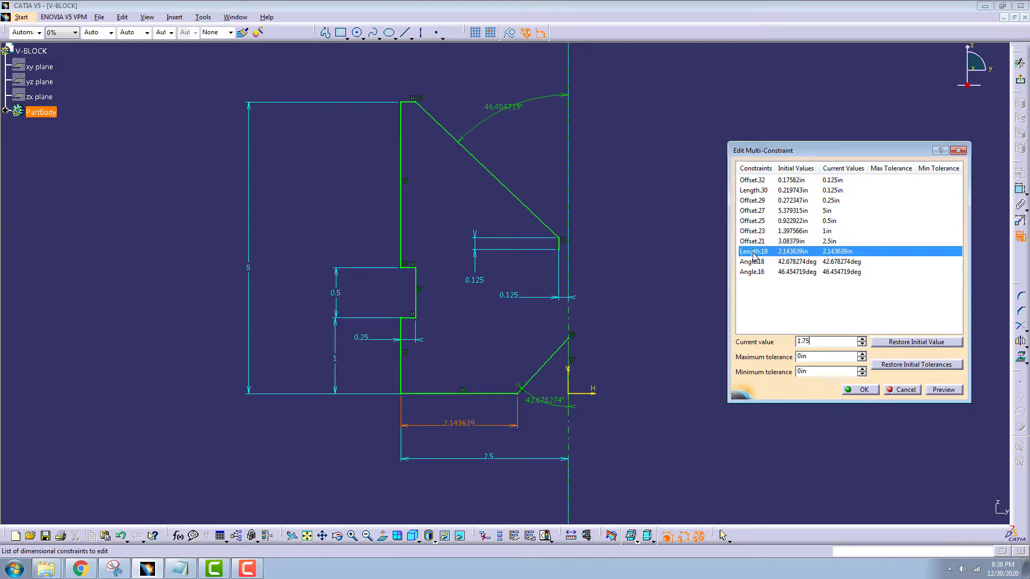
{"action": "left_click", "coordinate": [766, 262]}
{"action": "type", "text": "45"}
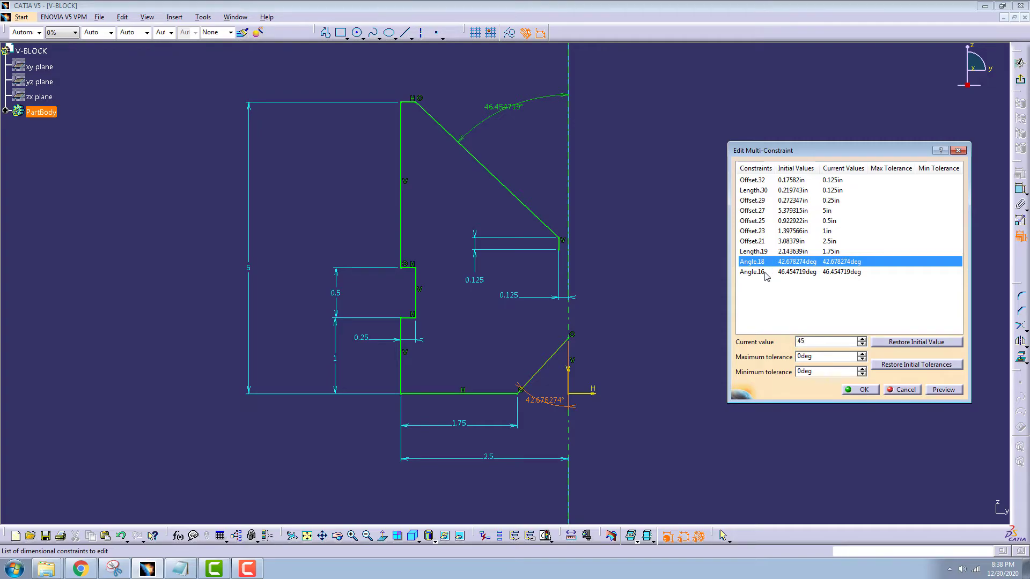
{"action": "left_click", "coordinate": [766, 272]}
{"action": "type", "text": "45"}
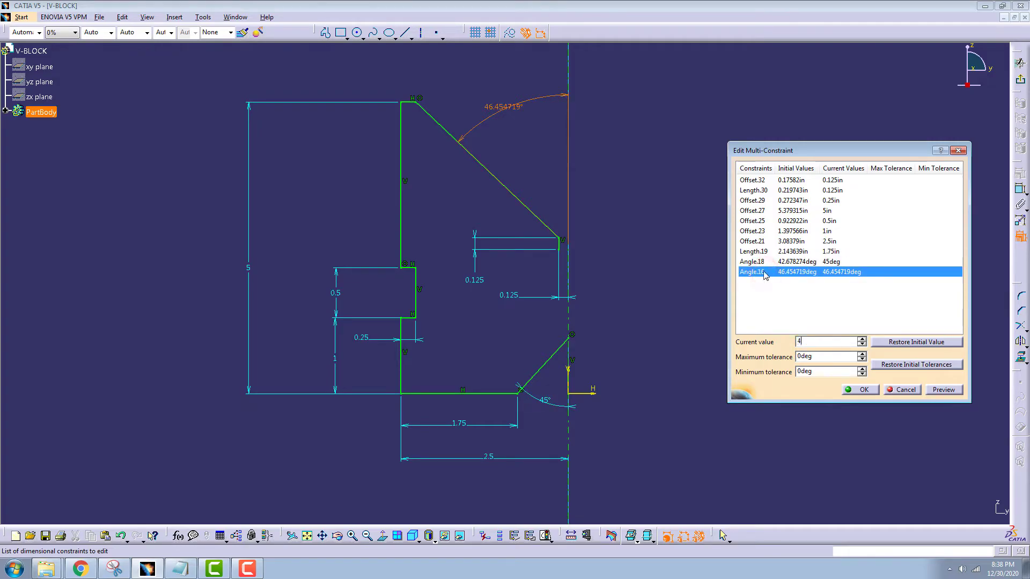
{"action": "left_click", "coordinate": [949, 391]}
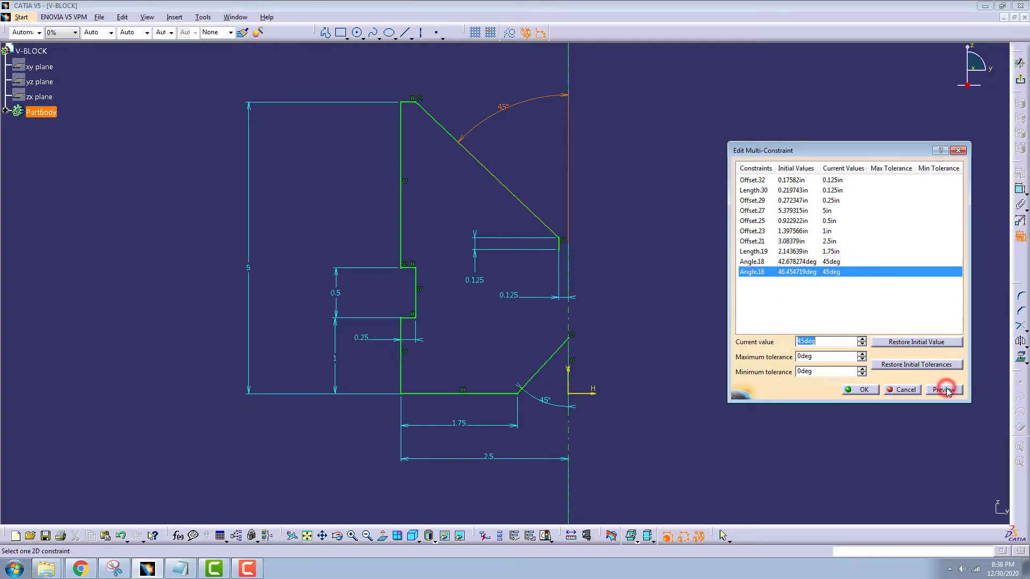
{"action": "left_click", "coordinate": [864, 391]}
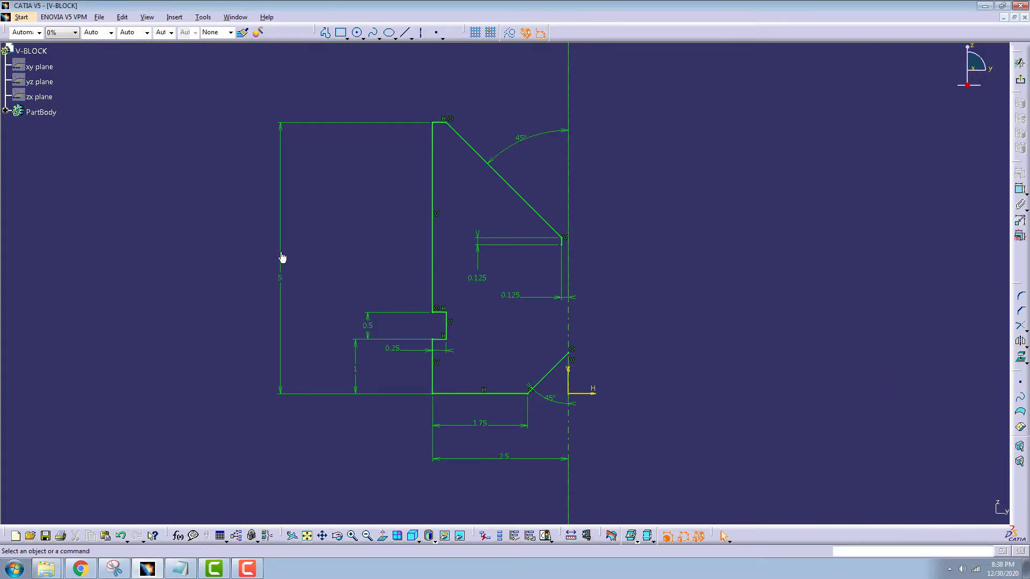
Move the 5, 0.5, 0.25 and 0.125 dimension labels clear of the profile
{"action": "left_click", "coordinate": [280, 278]}
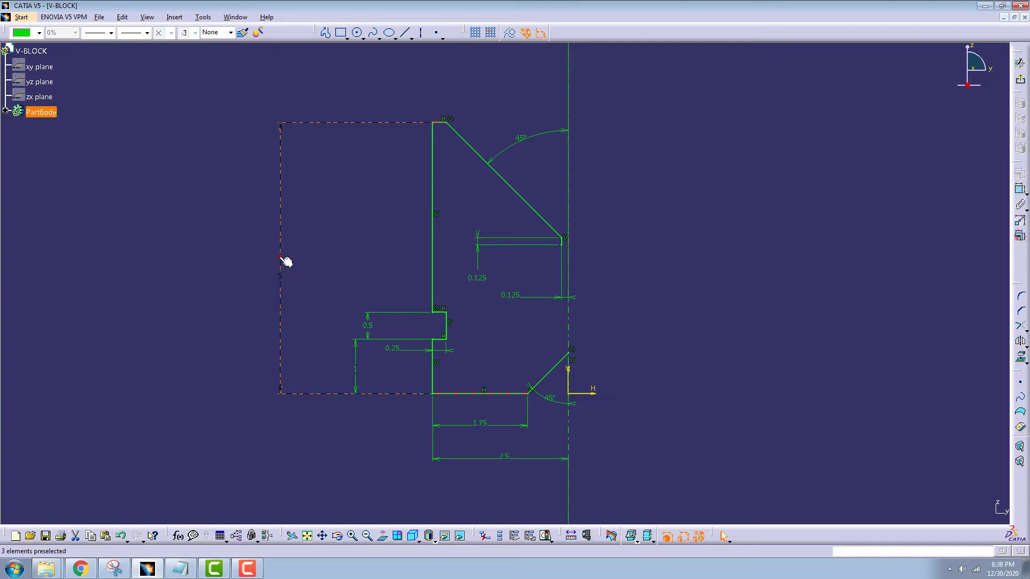
{"action": "left_click_drag", "start_coordinate": [291, 272], "coordinate": [322, 276]}
{"action": "mouse_move", "coordinate": [324, 277]}
{"action": "middle_mouse_down"}
{"action": "mouse_move", "coordinate": [461, 331]}
{"action": "mouse_move", "coordinate": [333, 299]}
{"action": "middle_mouse_up"}
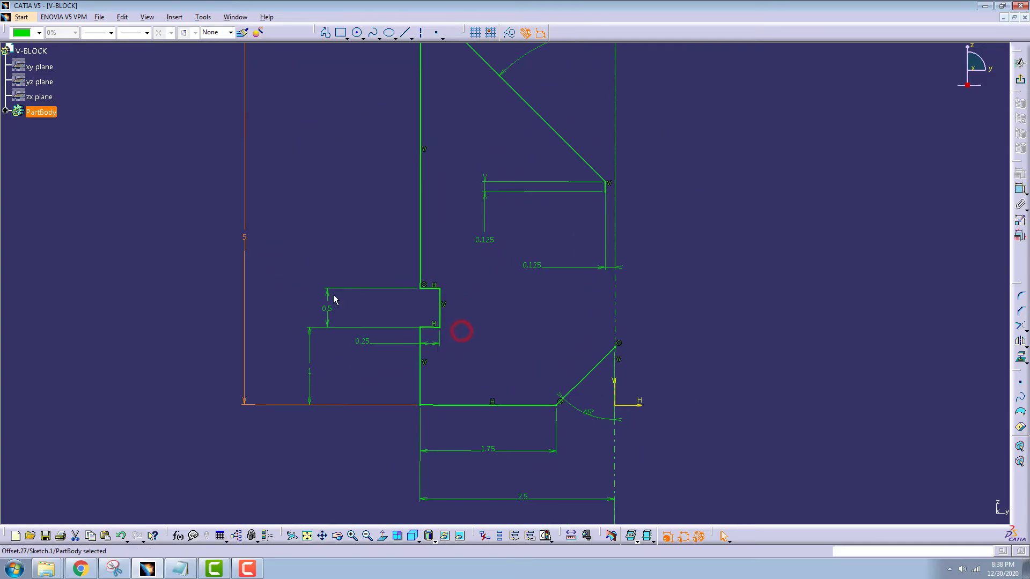
{"action": "left_click_drag", "start_coordinate": [327, 298], "coordinate": [311, 296]}
{"action": "left_click_drag", "start_coordinate": [432, 350], "coordinate": [437, 355]}
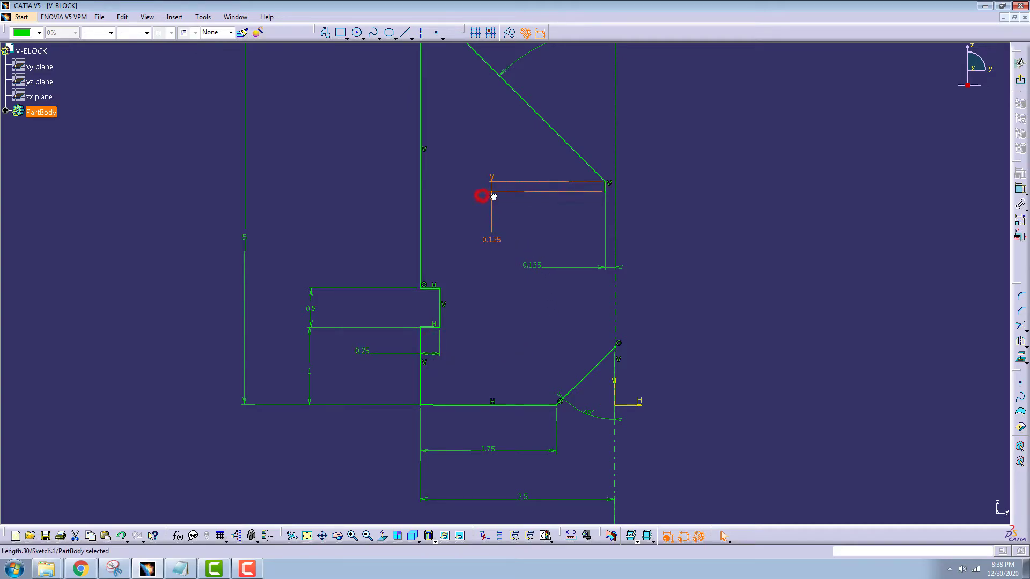
{"action": "left_click_drag", "start_coordinate": [485, 196], "coordinate": [497, 185]}
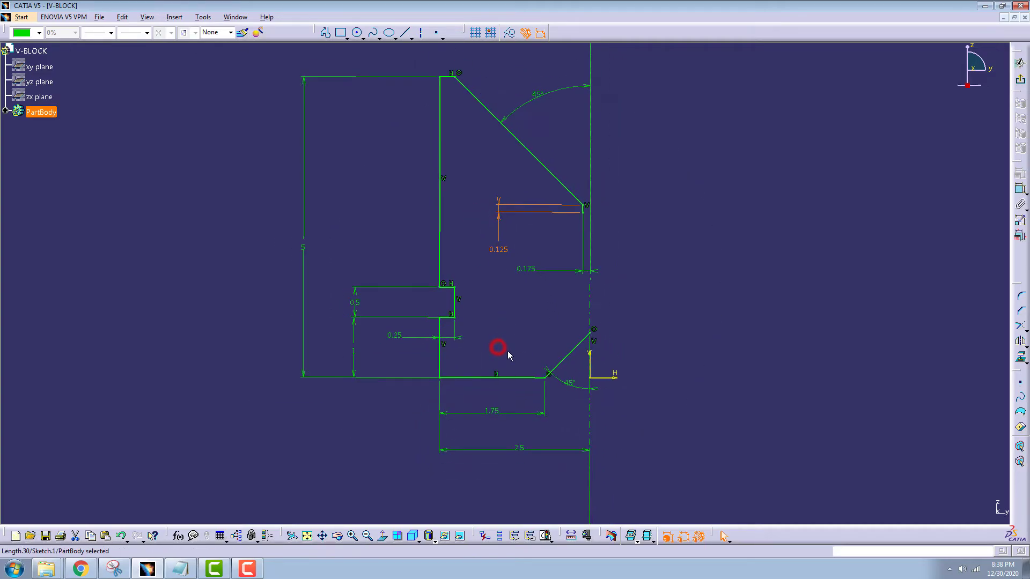
Zoom out and window-select the entire half V-block profile
{"action": "scroll", "coordinate": [507, 351], "scroll_direction": "down", "scroll_amount": 1}
{"action": "scroll", "coordinate": [512, 322], "scroll_direction": "down", "scroll_amount": 1}
{"action": "scroll", "coordinate": [512, 314], "scroll_direction": "down", "scroll_amount": 1}
{"action": "left_click", "coordinate": [697, 315]}
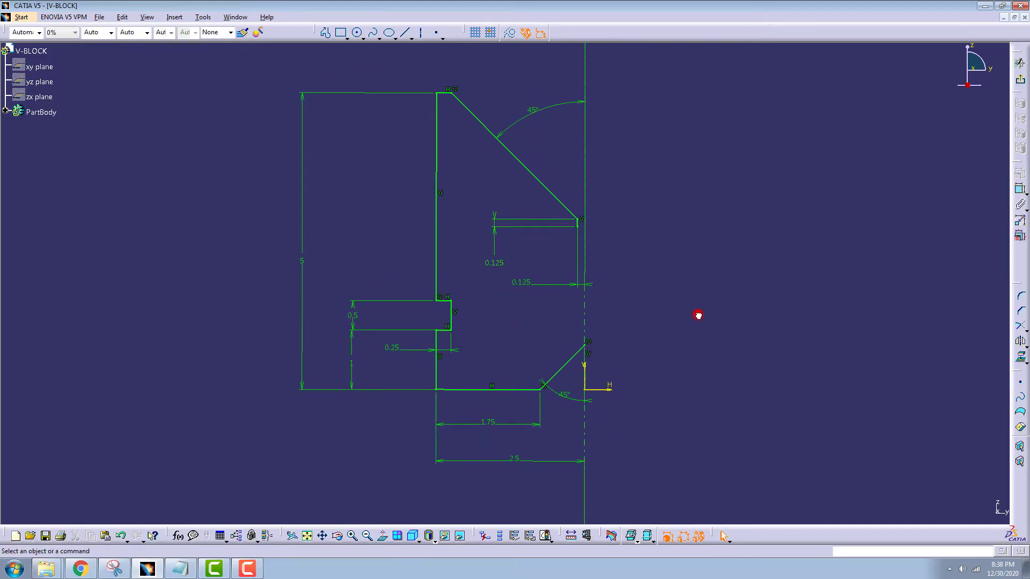
{"action": "left_click_drag", "start_coordinate": [254, 61], "coordinate": [663, 484]}
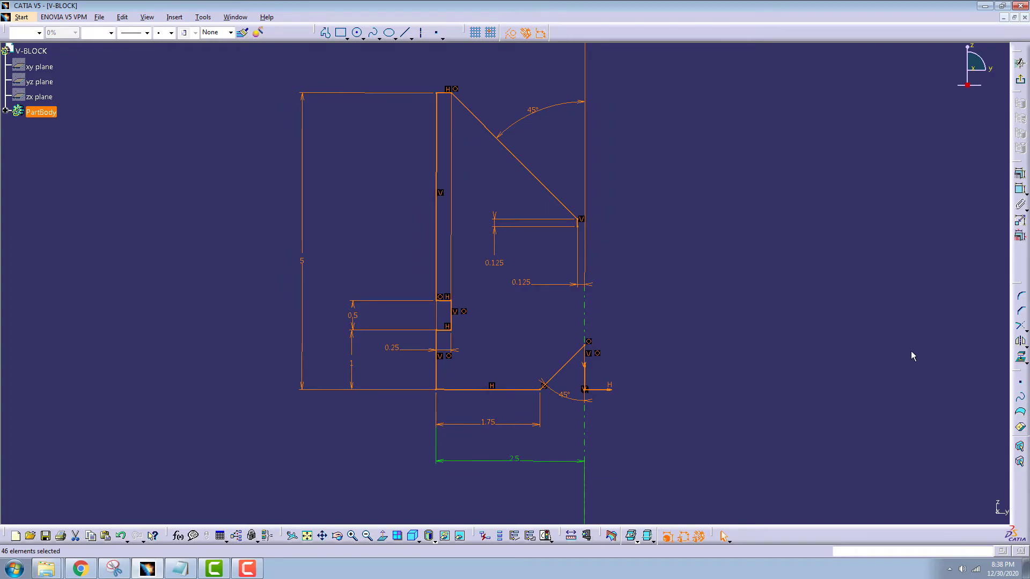
Mirror the selected half profile about the vertical axis
{"action": "left_click", "coordinate": [1020, 344]}
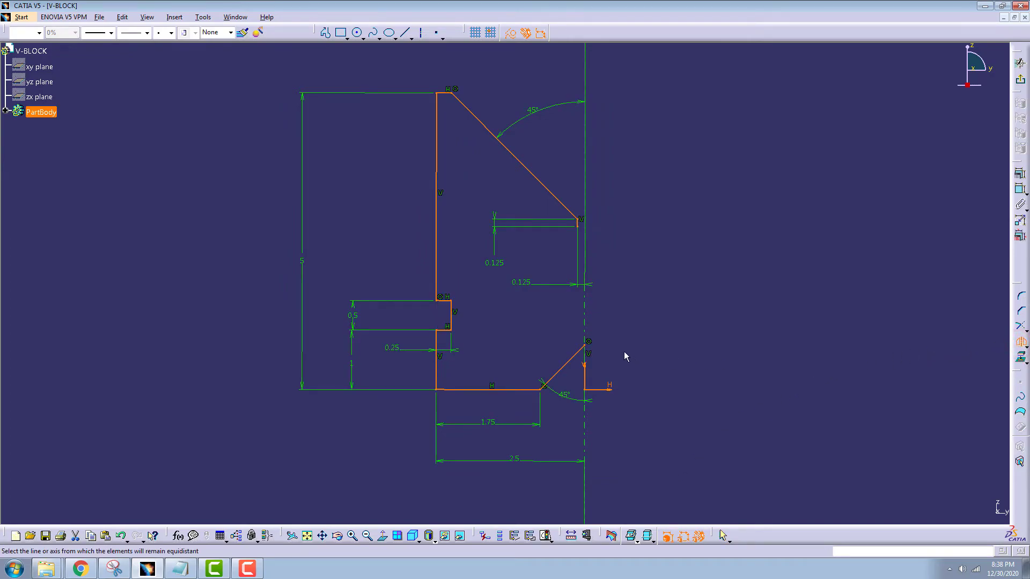
{"action": "left_click", "coordinate": [585, 322]}
{"action": "left_click", "coordinate": [811, 263]}
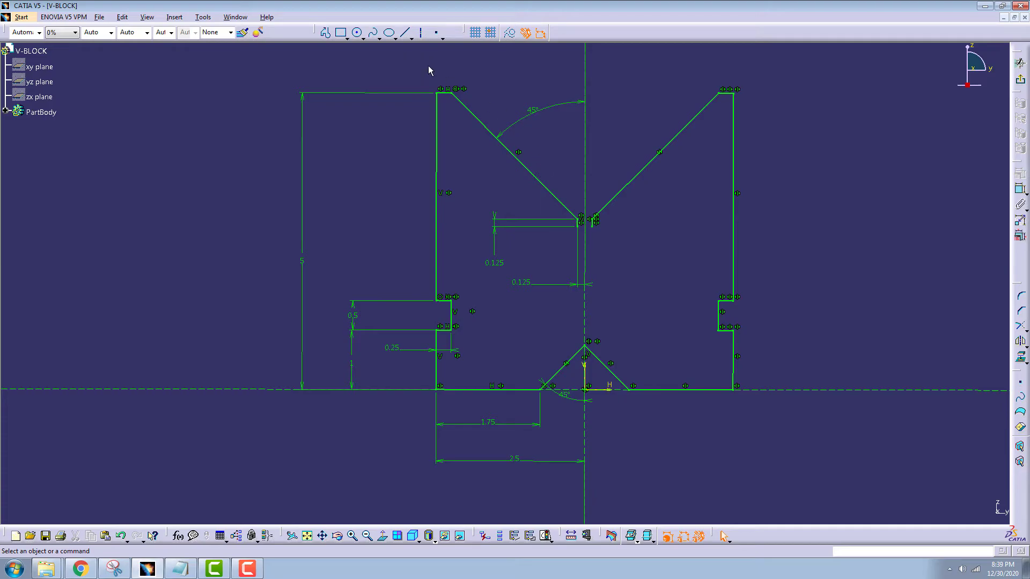
Draw a 0.25-long line joining the two inner corners at the V bottom
{"action": "mouse_move", "coordinate": [510, 214]}
{"action": "middle_mouse_down", "text": "ctrl"}
{"action": "mouse_move", "coordinate": [507, 260]}
{"action": "mouse_move", "coordinate": [481, 292]}
{"action": "middle_mouse_up", "text": "ctrl"}
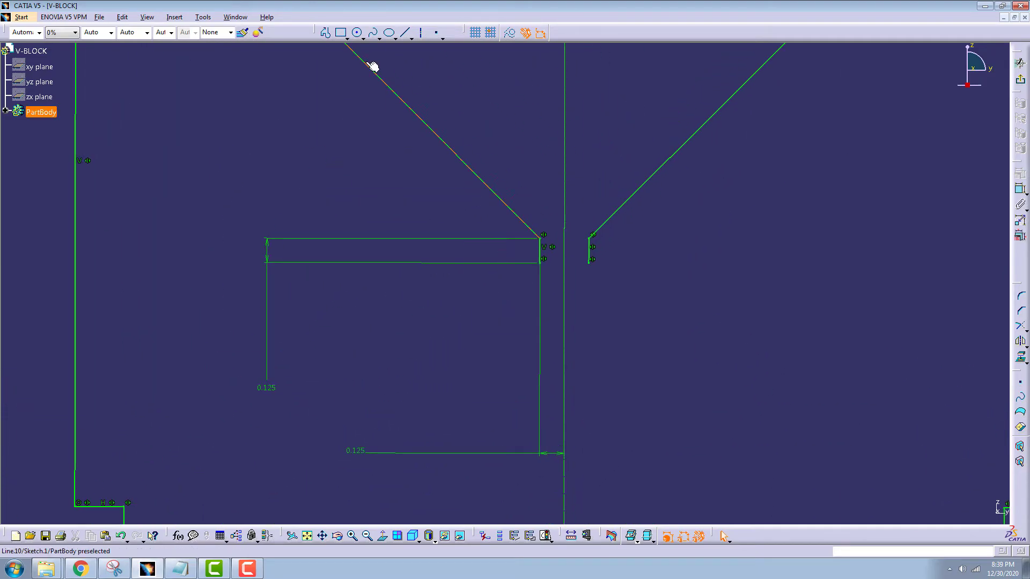
{"action": "left_click", "coordinate": [406, 34]}
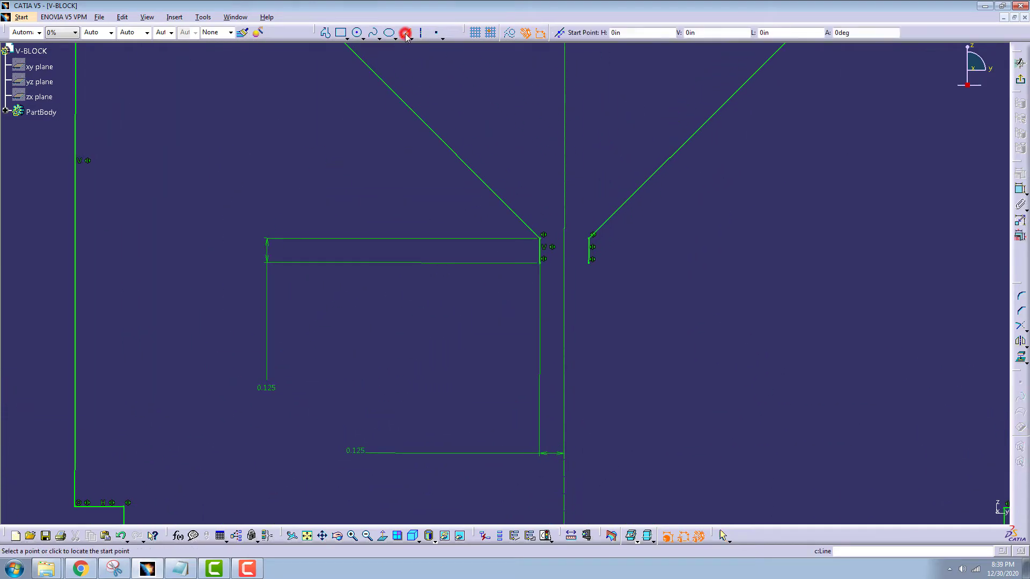
{"action": "left_click", "coordinate": [541, 262]}
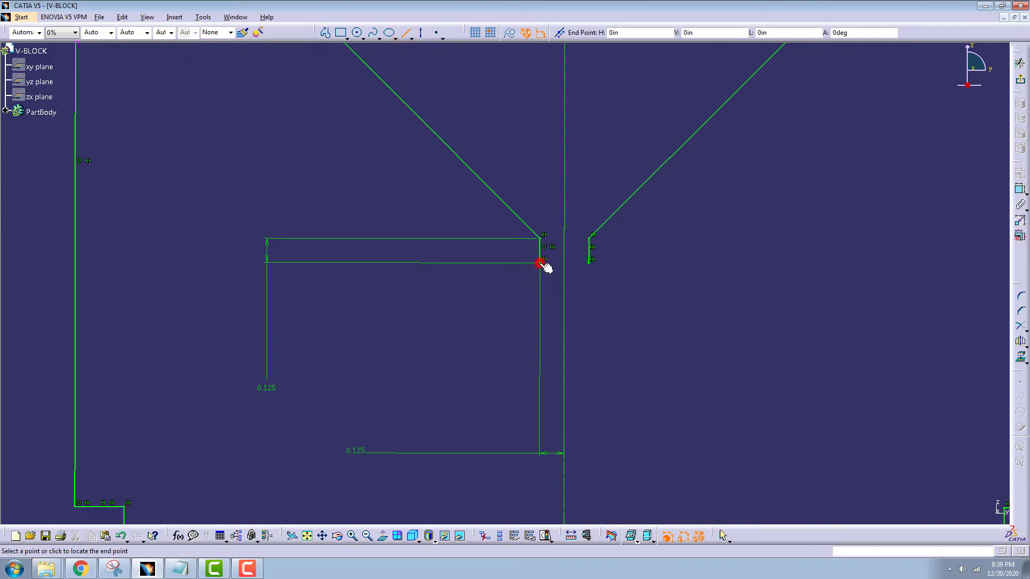
{"action": "left_click", "coordinate": [590, 262]}
{"action": "mouse_move", "coordinate": [672, 284]}
{"action": "middle_mouse_down"}
{"action": "mouse_move", "coordinate": [687, 371]}
{"action": "mouse_move", "coordinate": [685, 341]}
{"action": "middle_mouse_up"}
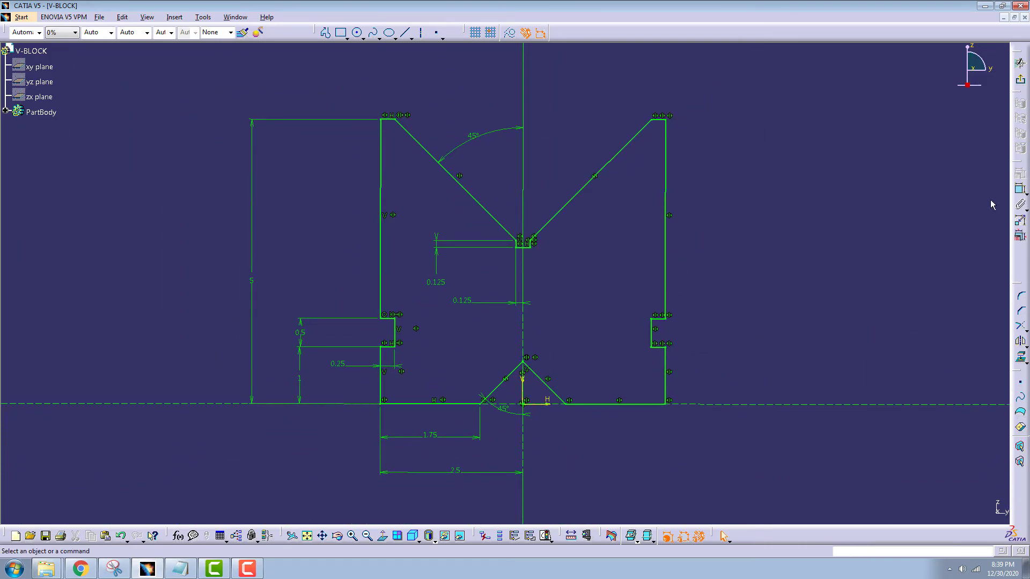
Exit the sketcher and pad the profile to a length of 6 in
{"action": "left_click", "coordinate": [1018, 81]}
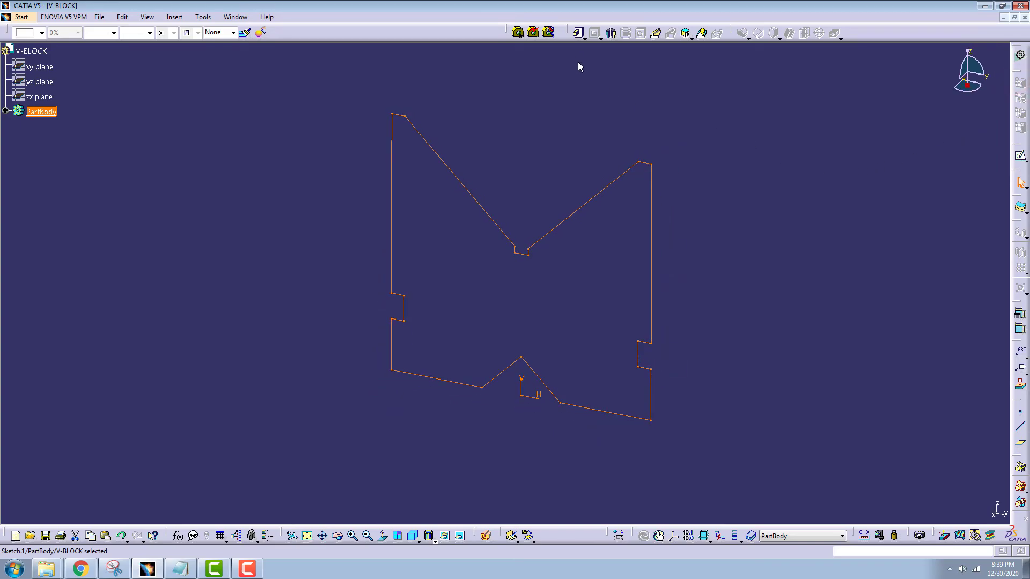
{"action": "left_click", "coordinate": [578, 33]}
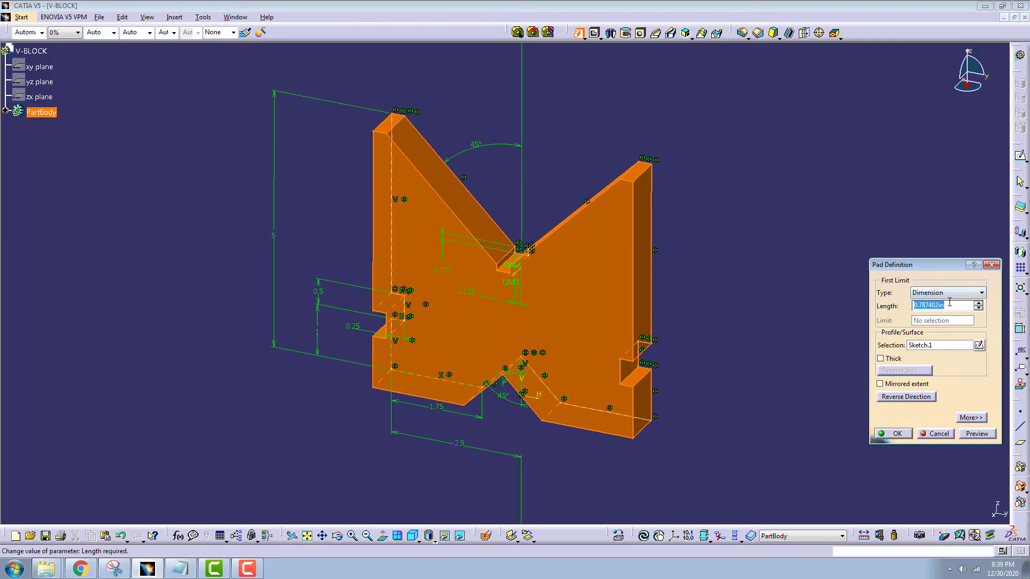
{"action": "type", "text": "6"}
{"action": "left_click", "coordinate": [975, 434]}
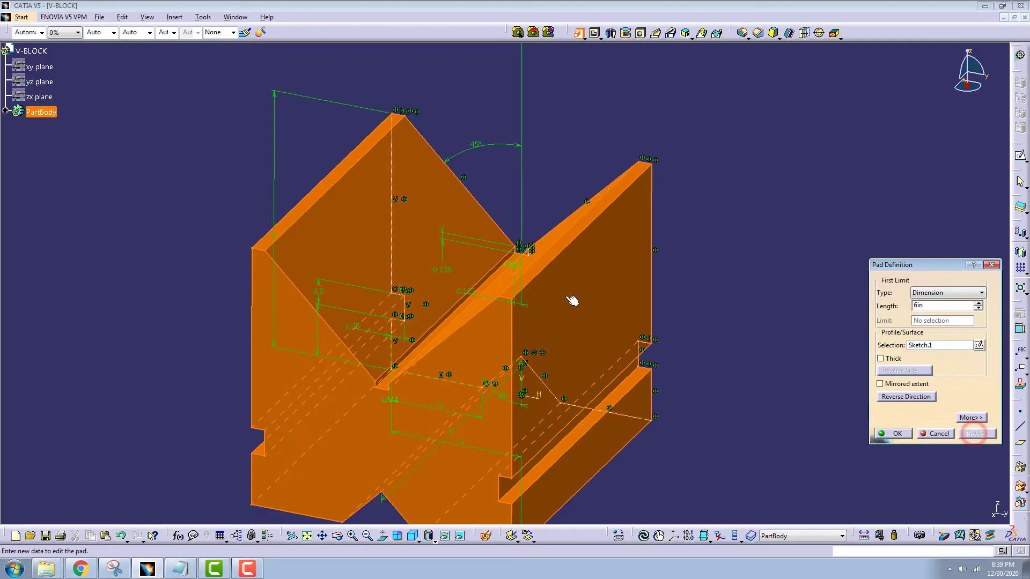
{"action": "mouse_move", "coordinate": [572, 301]}
{"action": "middle_mouse_down"}
{"action": "mouse_move", "coordinate": [553, 303]}
{"action": "mouse_move", "coordinate": [658, 242]}
{"action": "mouse_move", "coordinate": [484, 325]}
{"action": "mouse_move", "coordinate": [402, 329]}
{"action": "mouse_move", "coordinate": [456, 297]}
{"action": "middle_mouse_up"}
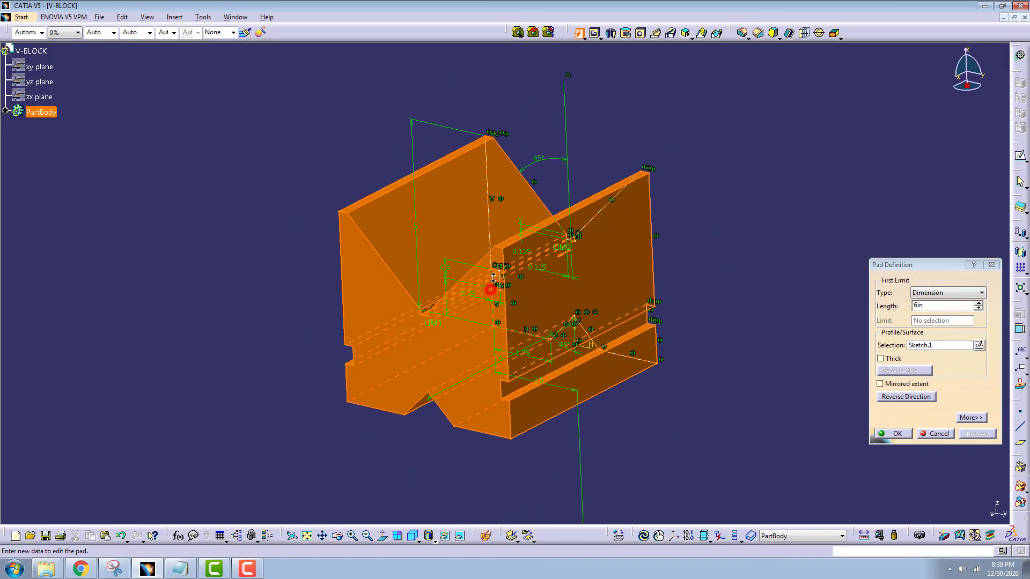
{"action": "left_click", "coordinate": [894, 435]}
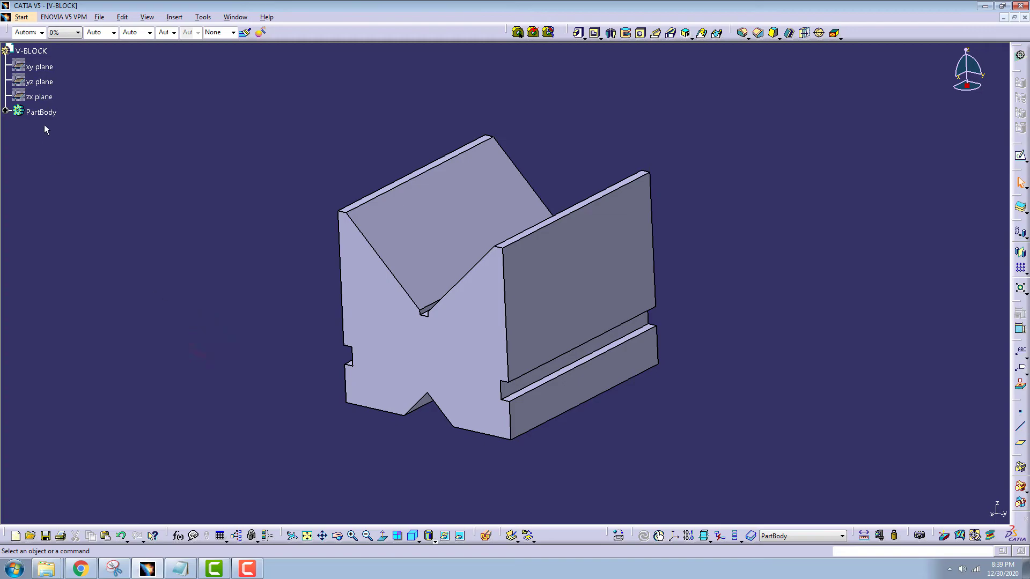
Colour the PartBody black
{"action": "left_click", "coordinate": [43, 113]}
{"action": "left_click", "coordinate": [42, 32]}
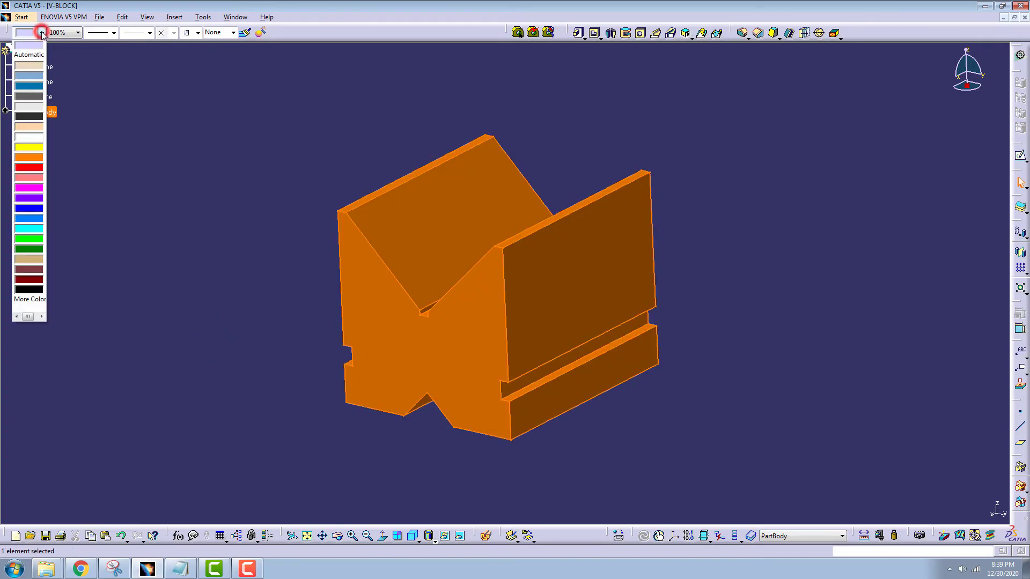
{"action": "left_click", "coordinate": [31, 118]}
{"action": "left_click", "coordinate": [151, 208]}
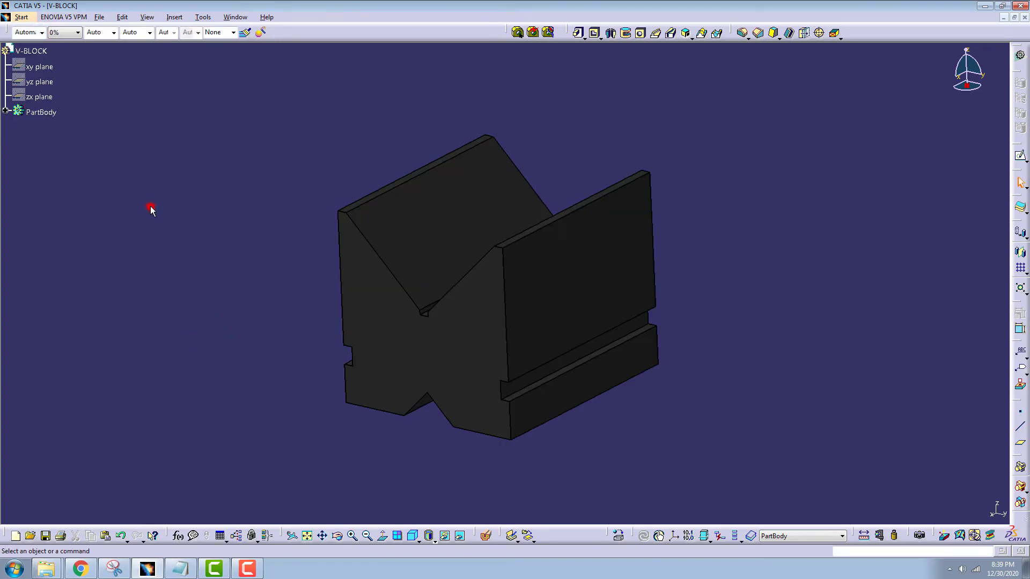
{"action": "mouse_move", "coordinate": [218, 292]}
{"action": "middle_mouse_down"}
{"action": "mouse_move", "coordinate": [395, 304]}
{"action": "mouse_move", "coordinate": [296, 299]}
{"action": "mouse_move", "coordinate": [300, 290]}
{"action": "middle_mouse_up"}
Apply Iron from the Metal materials to the PartBody
{"action": "left_click", "coordinate": [684, 472]}
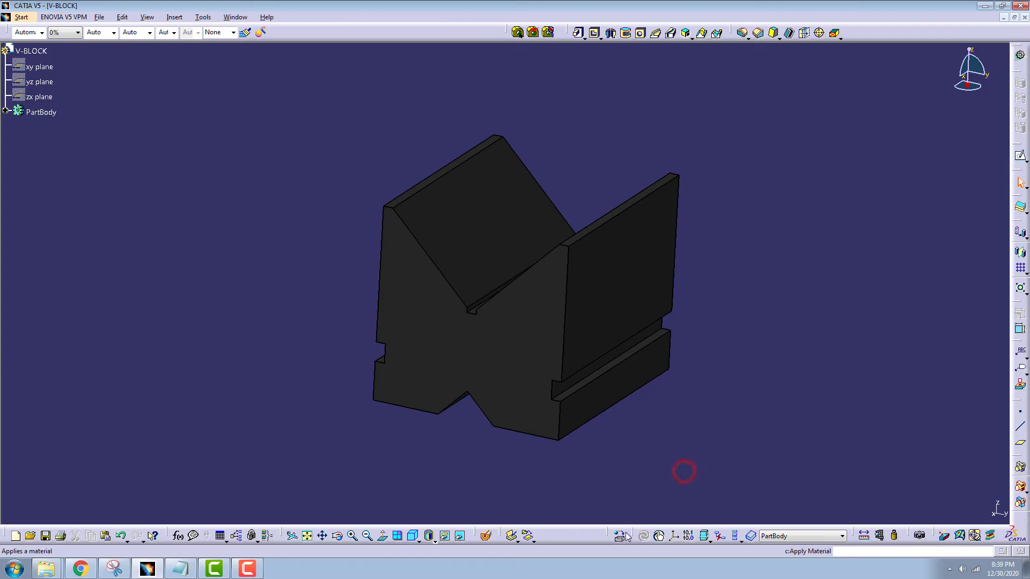
{"action": "left_click", "coordinate": [41, 112]}
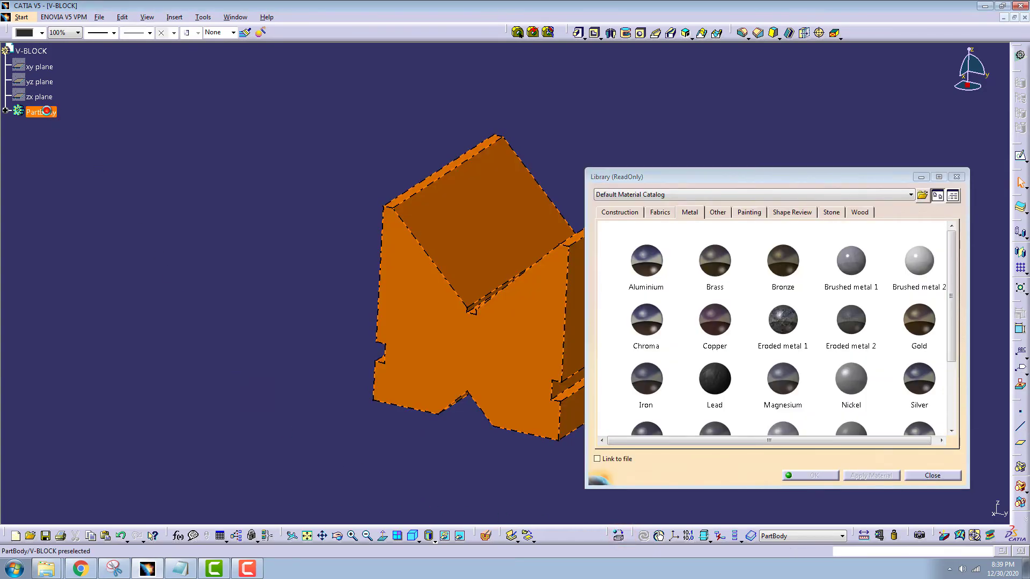
{"action": "left_click", "coordinate": [658, 385]}
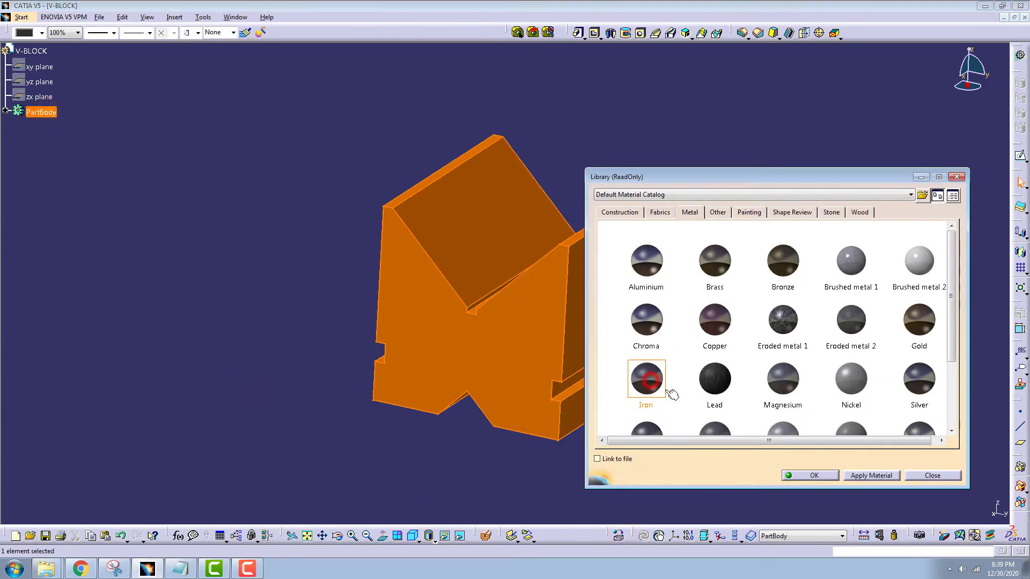
{"action": "left_click", "coordinate": [885, 476]}
{"action": "left_click", "coordinate": [827, 476]}
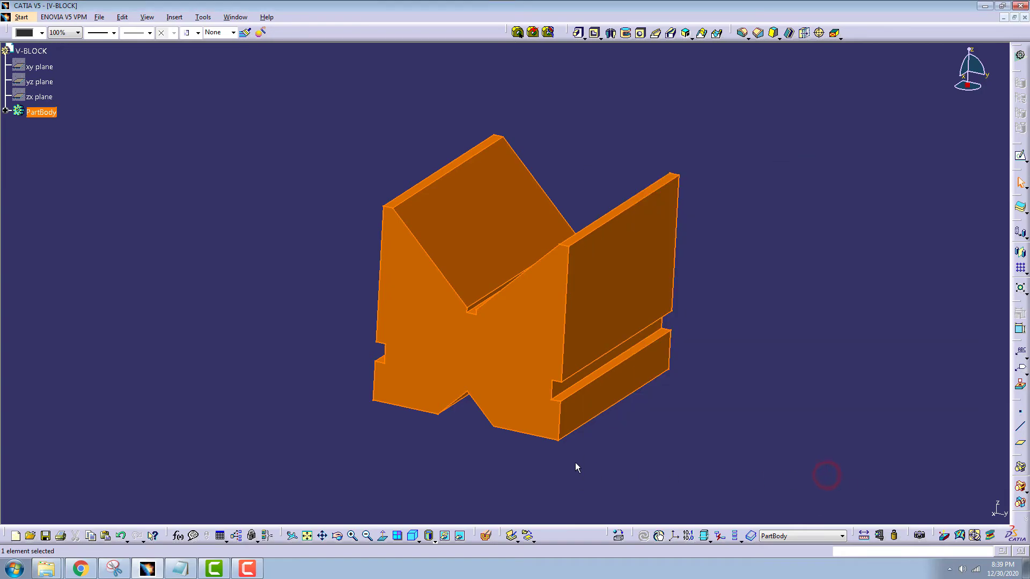
{"action": "left_click", "coordinate": [114, 191]}
{"action": "left_click", "coordinate": [6, 110]}
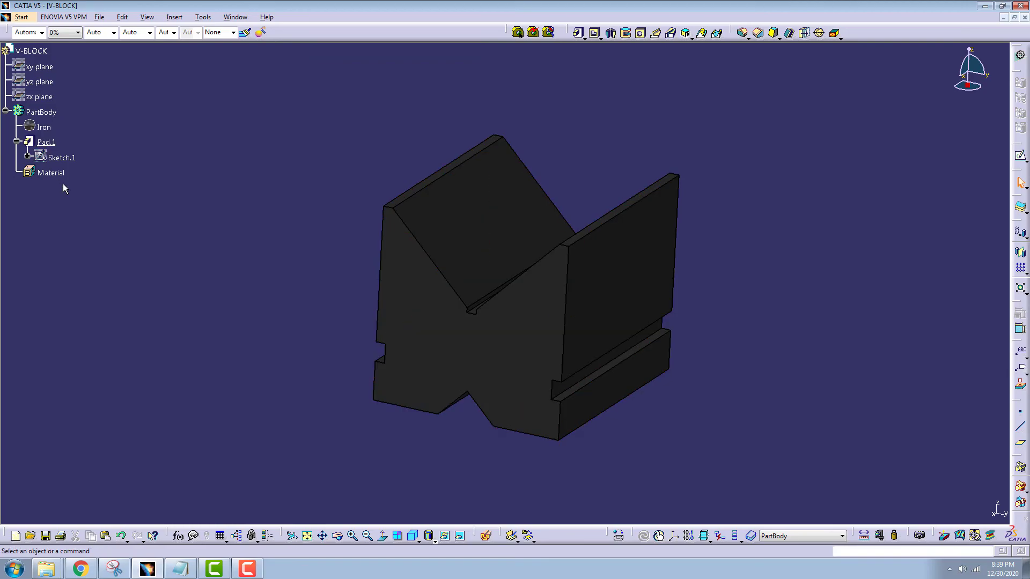
{"action": "mouse_move", "coordinate": [283, 326]}
{"action": "middle_mouse_down"}
{"action": "mouse_move", "coordinate": [528, 343]}
{"action": "mouse_move", "coordinate": [647, 103]}
{"action": "mouse_move", "coordinate": [568, 264]}
{"action": "mouse_move", "coordinate": [370, 358]}
{"action": "mouse_move", "coordinate": [552, 294]}
{"action": "mouse_move", "coordinate": [328, 280]}
{"action": "mouse_move", "coordinate": [415, 296]}
{"action": "mouse_move", "coordinate": [418, 287]}
{"action": "middle_mouse_up"}
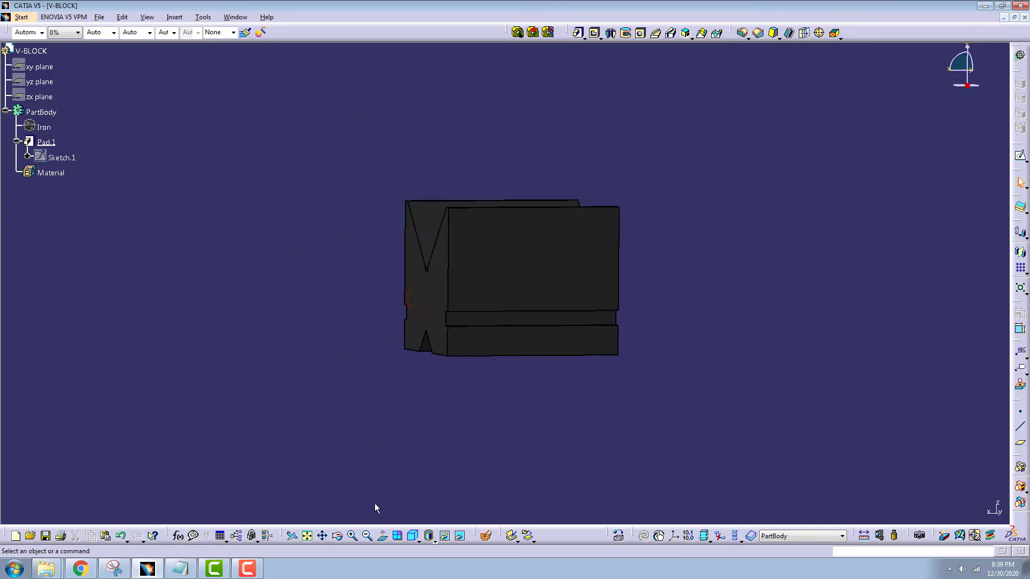
{"action": "left_click", "coordinate": [400, 535]}
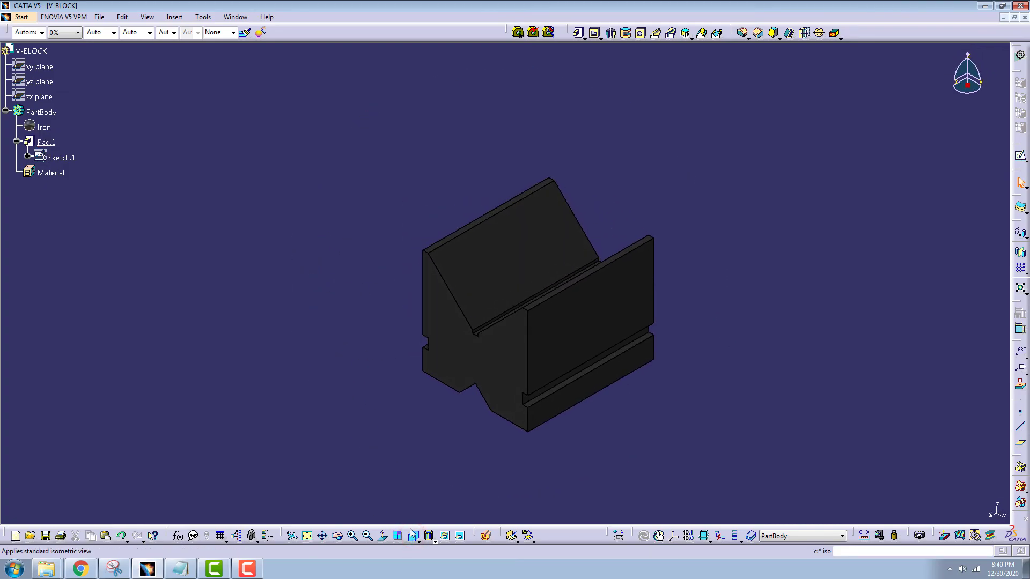
{"action": "middle_click_drag", "start_coordinate": [398, 454], "coordinate": [400, 441], "text": "ctrl"}
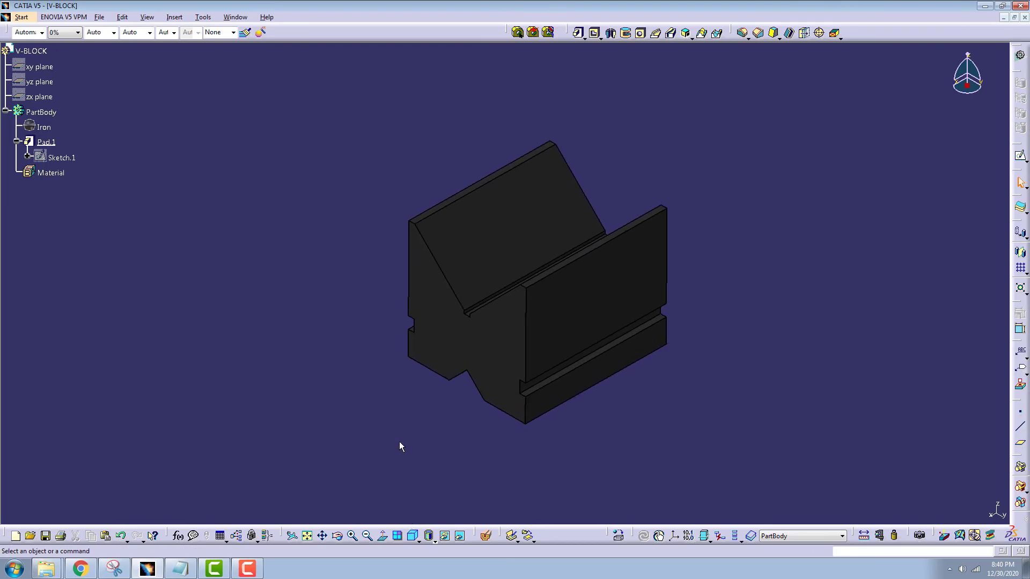